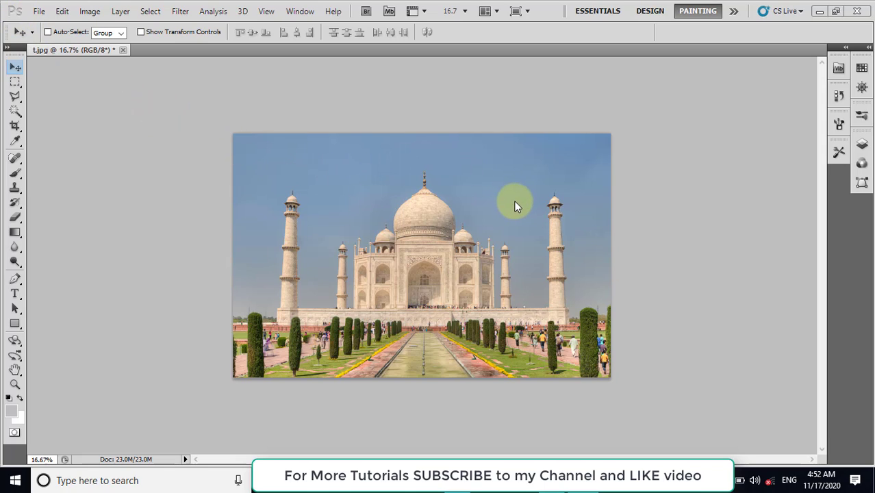
Step: Switch from the Quick Selection tool group to the Magic Wand Tool
right_click(15, 115)
click(32, 125)
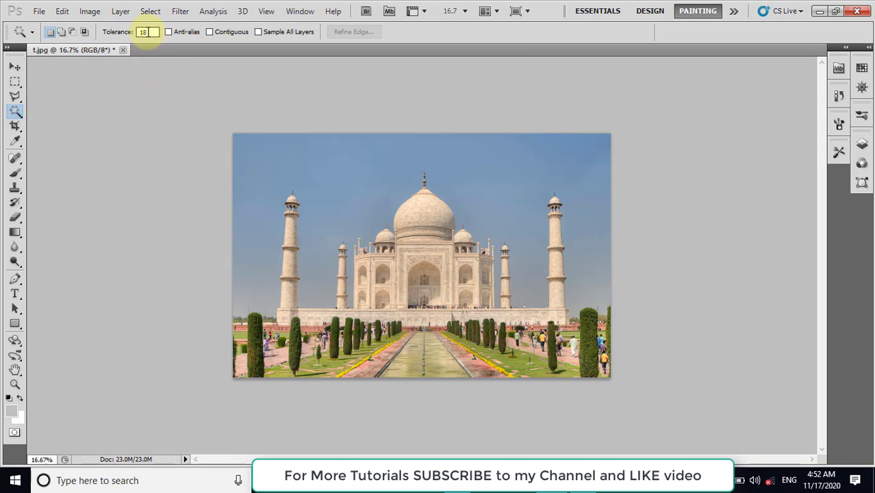
Step: Select all the blue sky areas with the Magic Wand, fill them white, and deselect
click(381, 187)
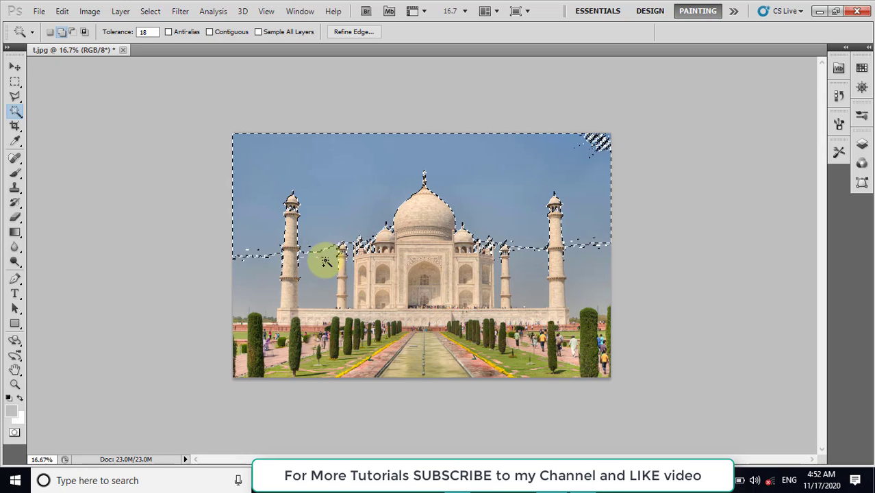
shift+click(287, 291)
shift+click(240, 299)
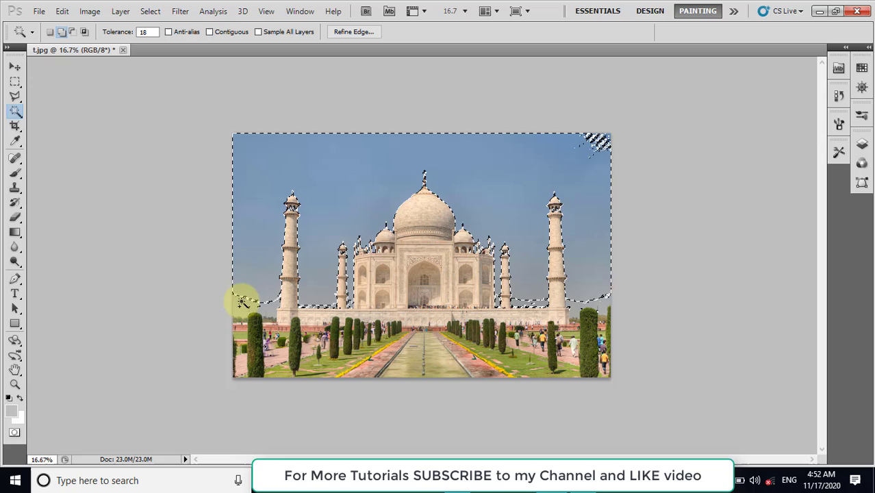
shift+click(593, 139)
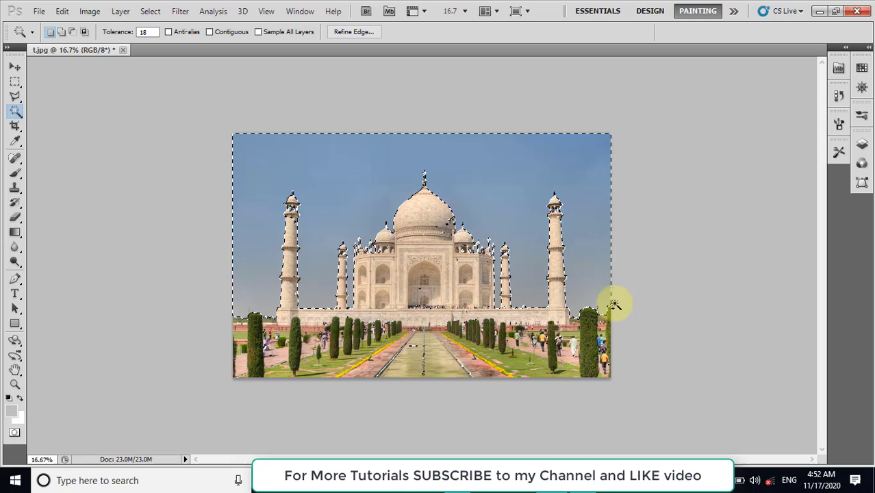
key(BackSpace)
key(ctrl+d)
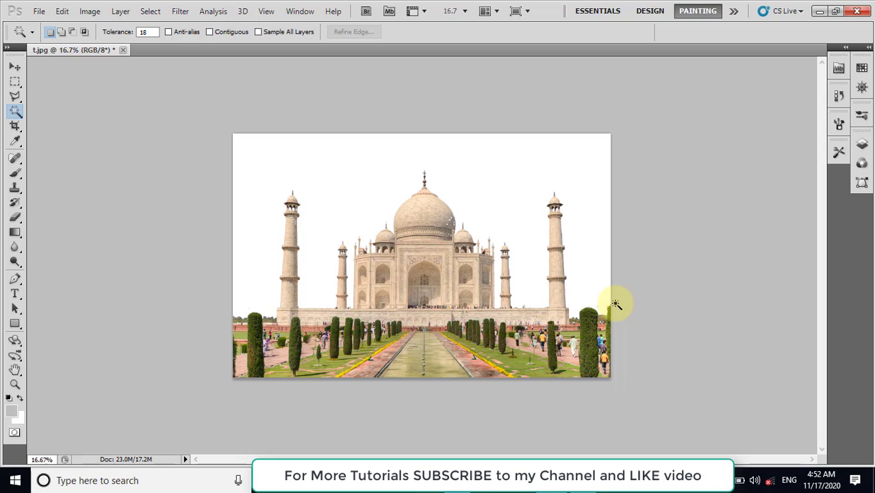
Step: Select the whole image and copy it
click(154, 13)
click(157, 25)
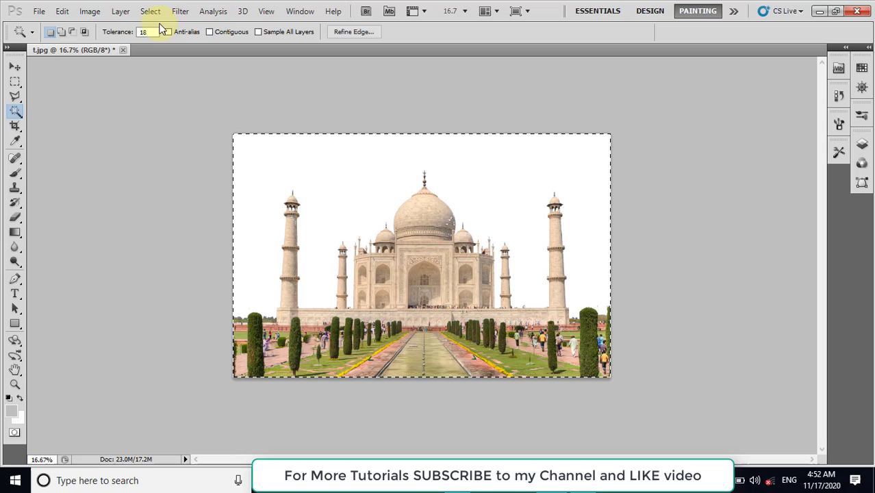
click(64, 13)
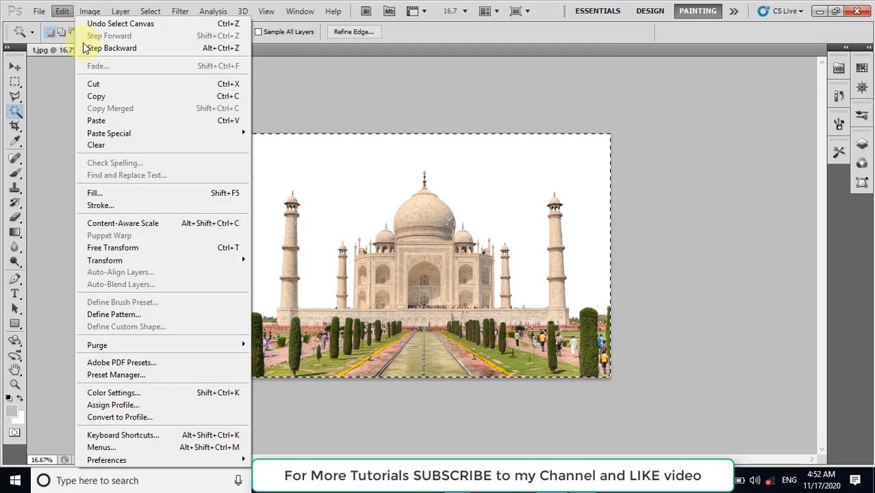
click(105, 95)
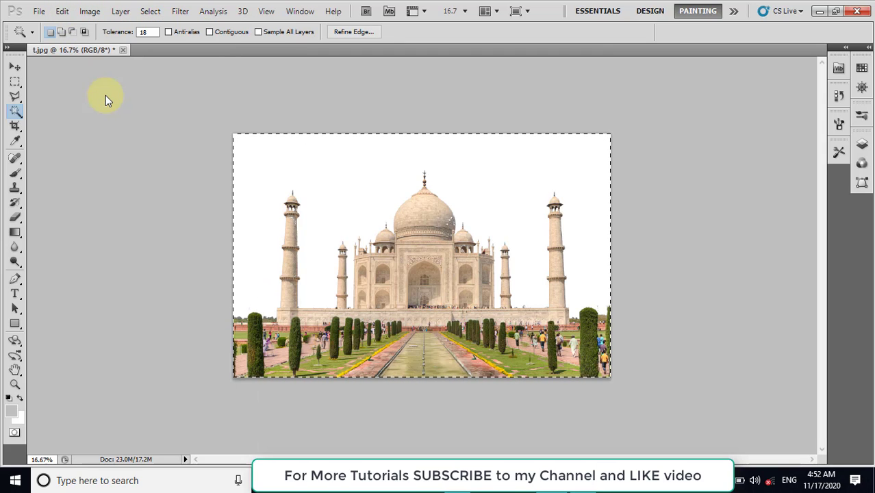
Step: Create a new transparent 3533 × 2277 px Clipboard-sized document and paste the image into it
click(43, 13)
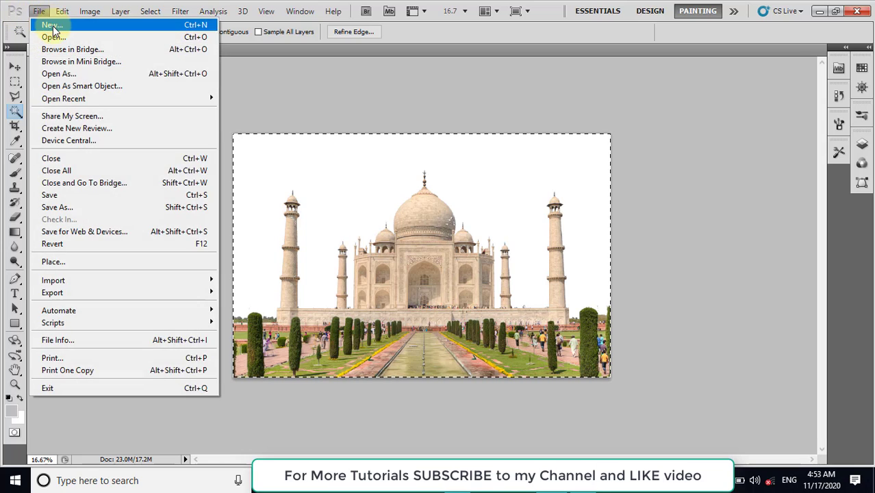
click(52, 26)
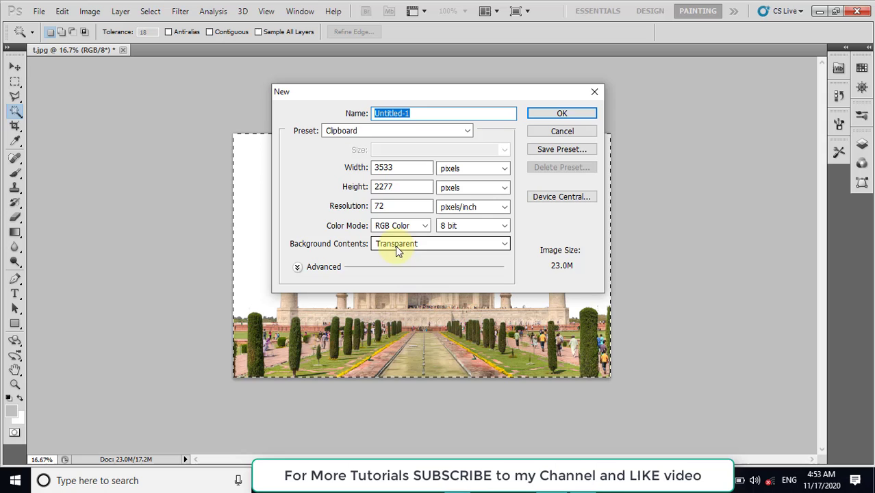
click(567, 112)
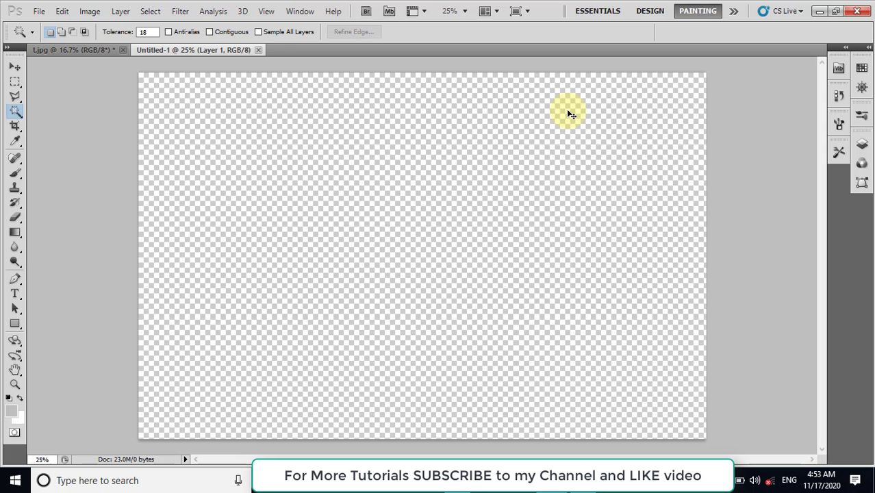
click(60, 12)
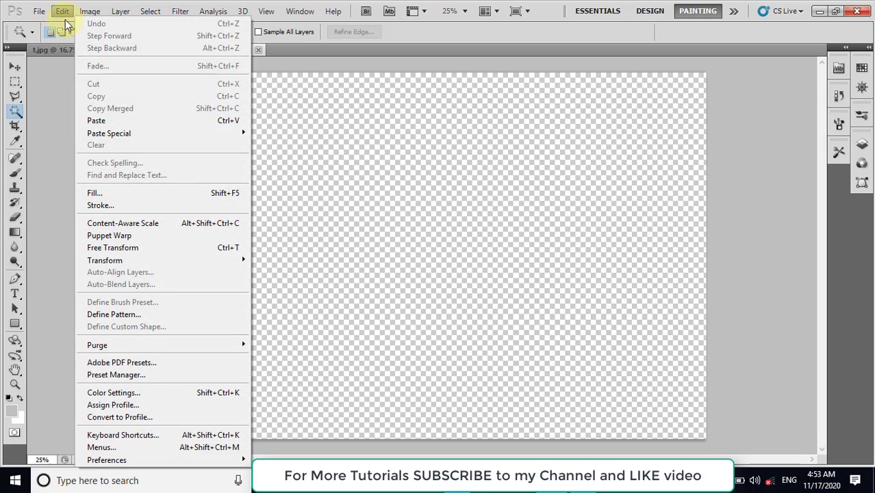
click(99, 118)
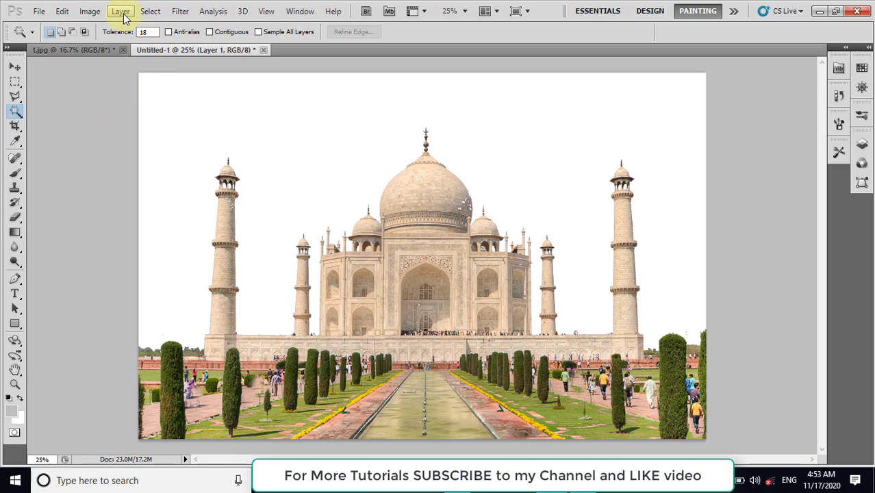
Step: Convert Untitled-1 to Grayscale mode, discarding colour information, and pick the Move tool
click(91, 12)
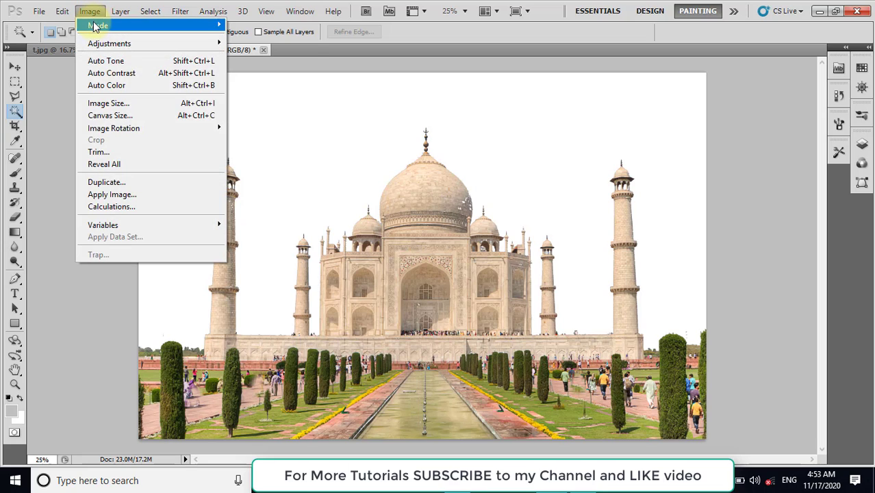
mouse_move(96, 28)
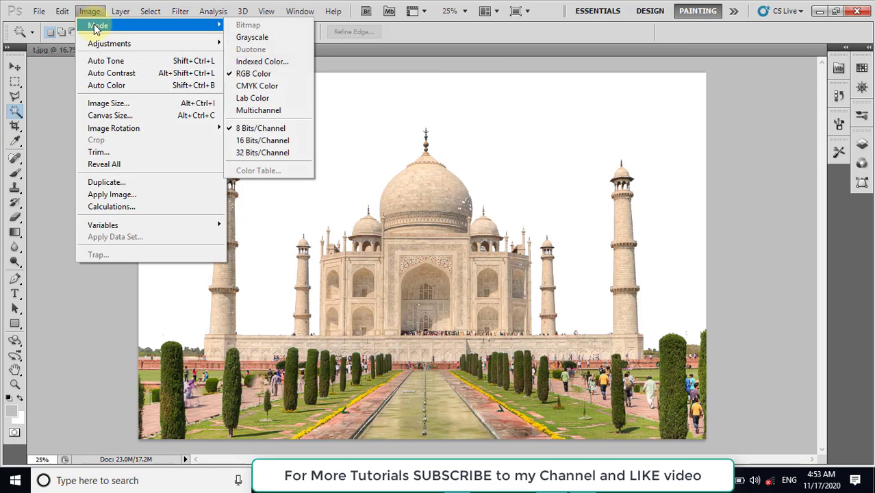
click(253, 38)
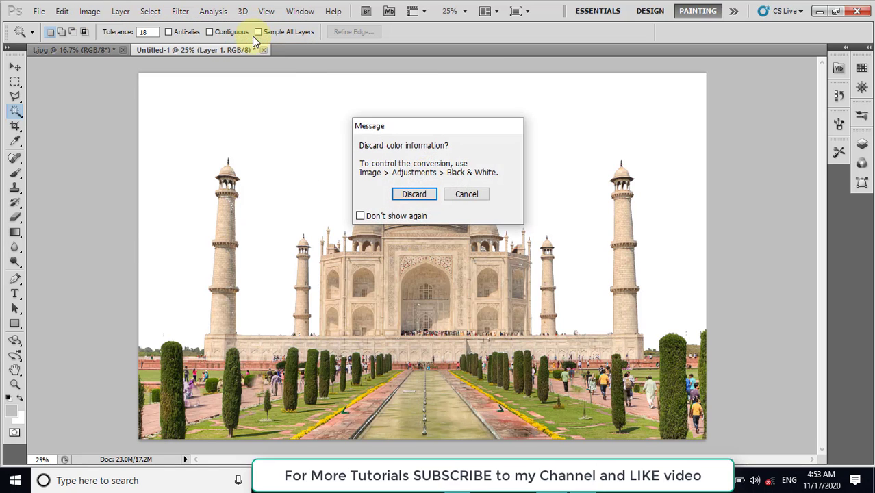
click(418, 196)
key(s)
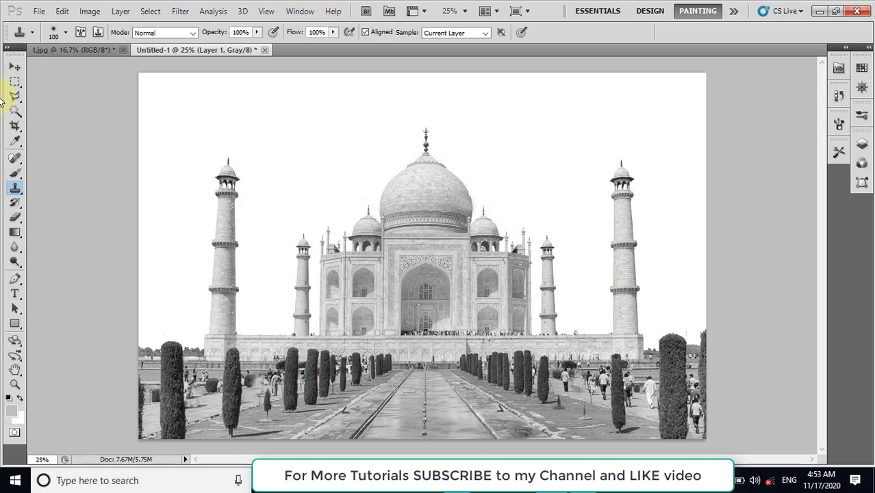
click(15, 66)
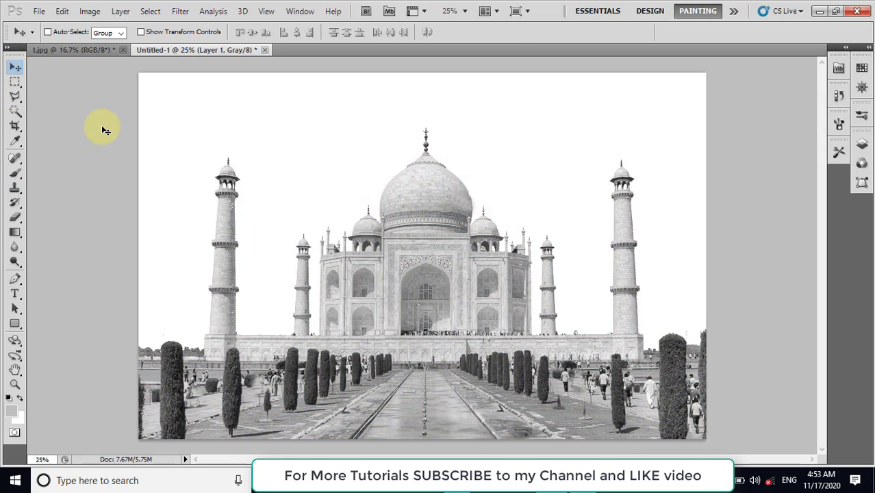
Step: Open the Filter Gallery with the preview zoomed to Fit in View
click(180, 13)
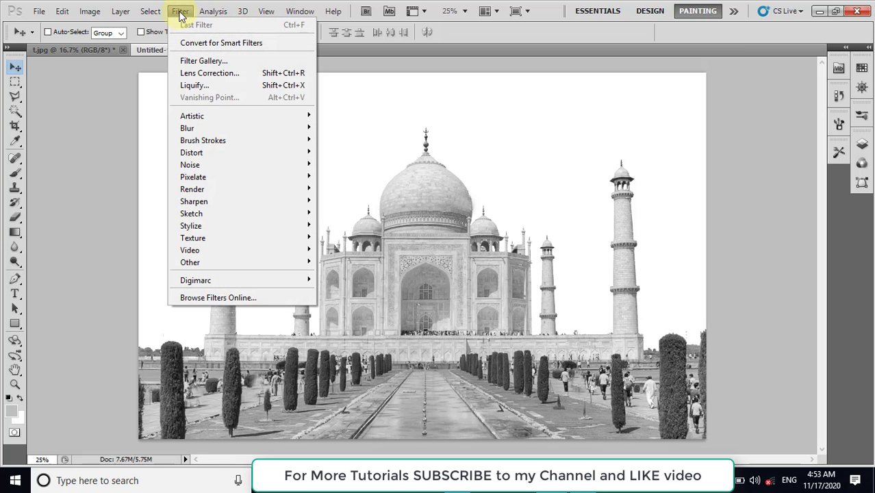
click(217, 63)
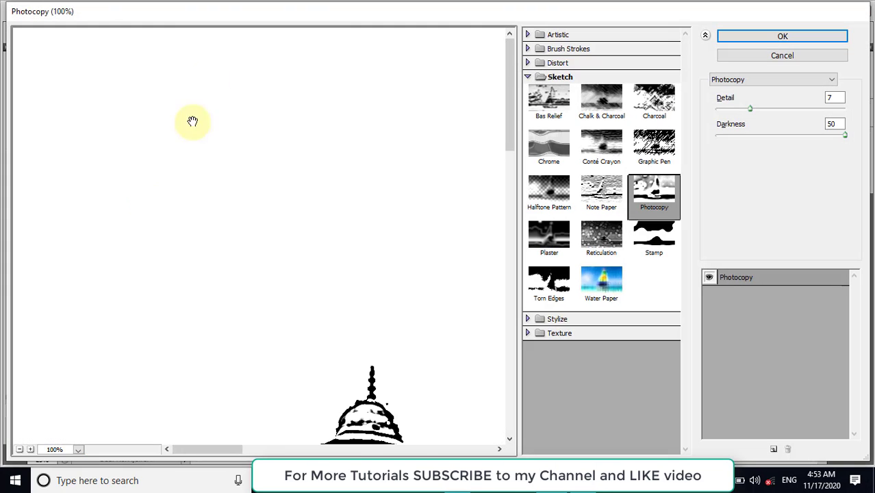
click(79, 450)
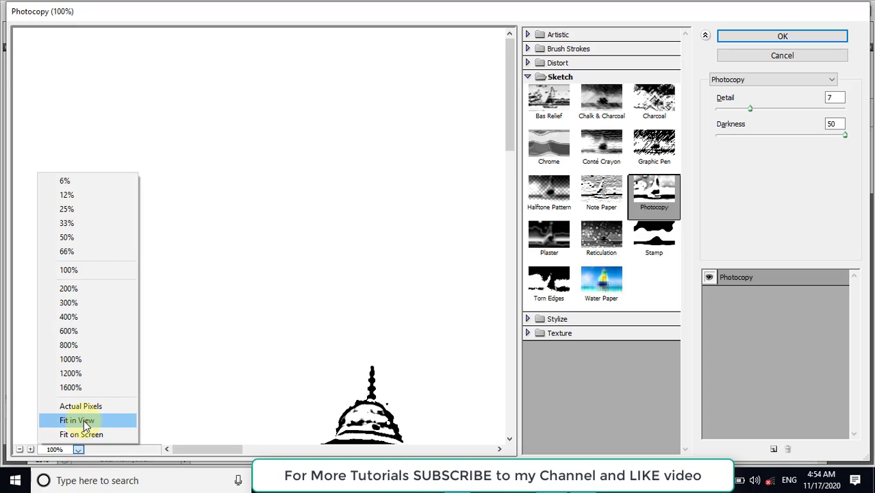
click(77, 420)
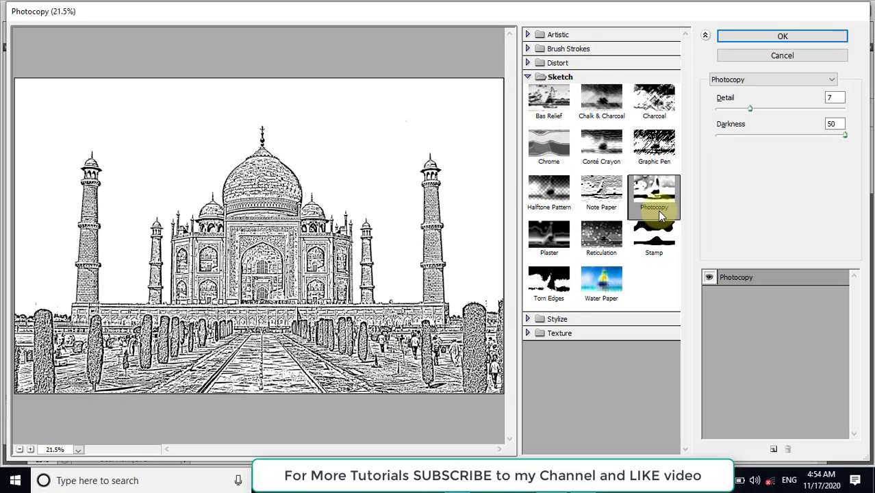
Step: Apply the Sketch > Stamp filter with Light/Dark Balance 28 and Smoothness 5
click(662, 247)
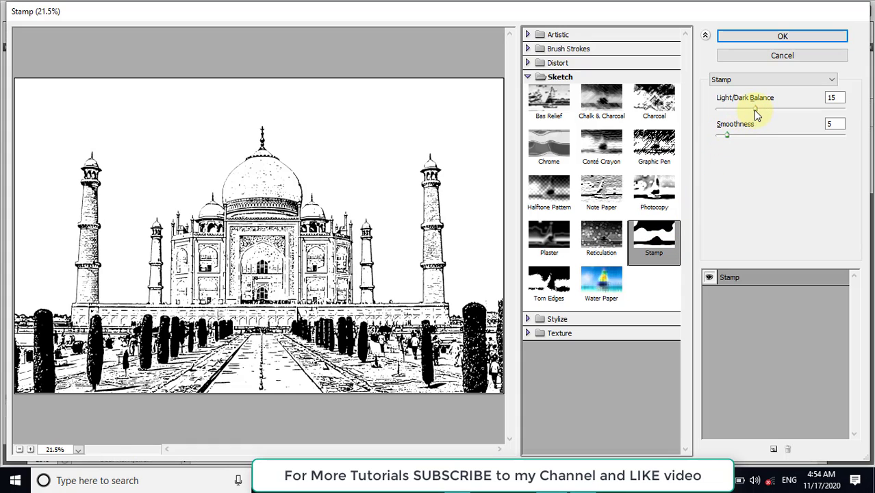
drag(757, 115, 795, 120)
click(827, 125)
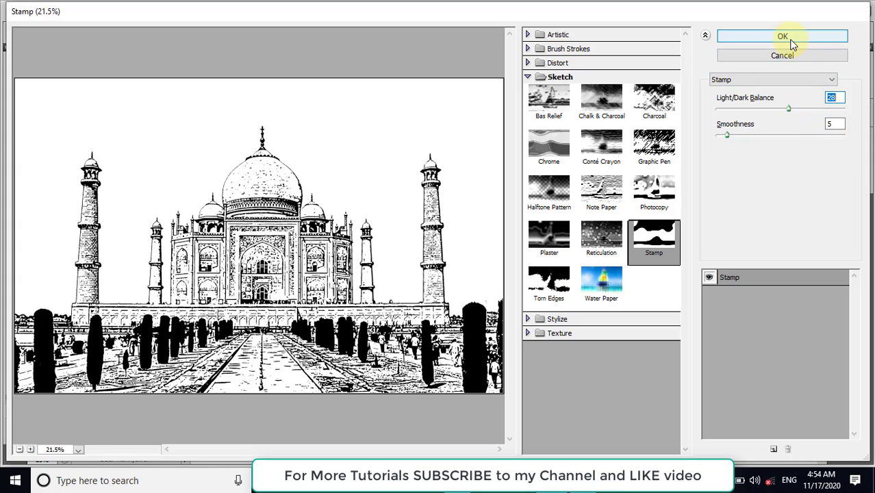
click(659, 195)
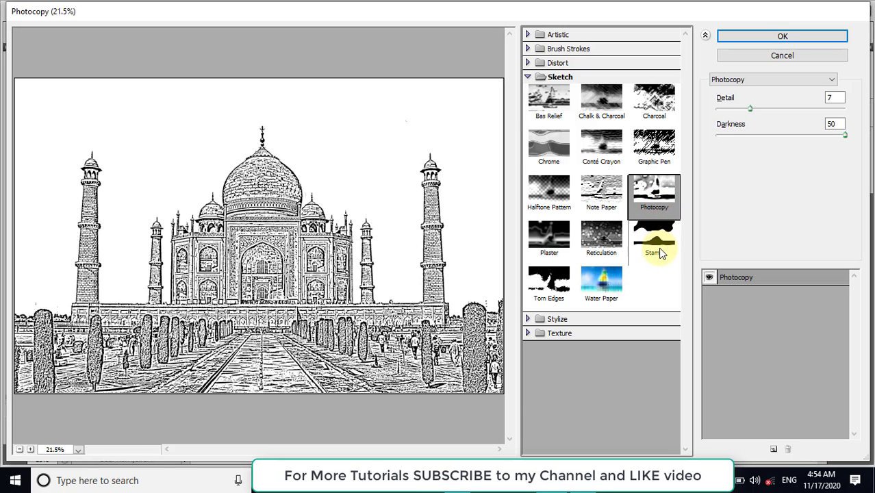
click(661, 253)
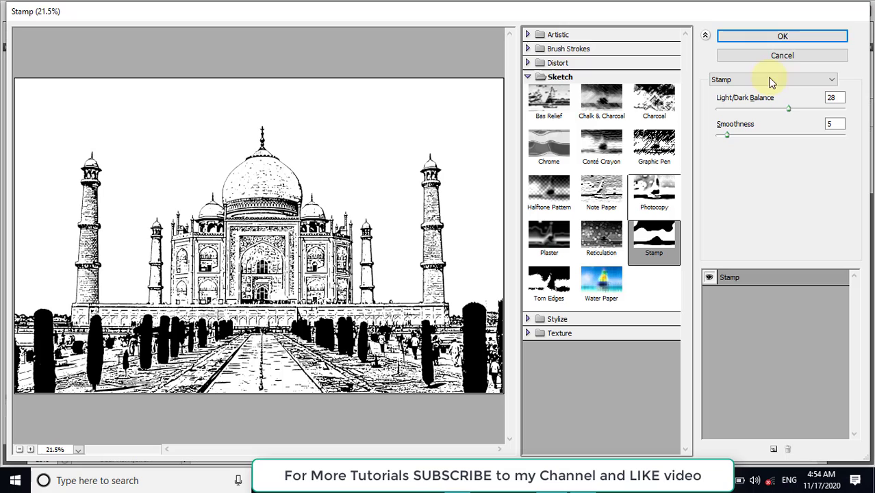
click(782, 37)
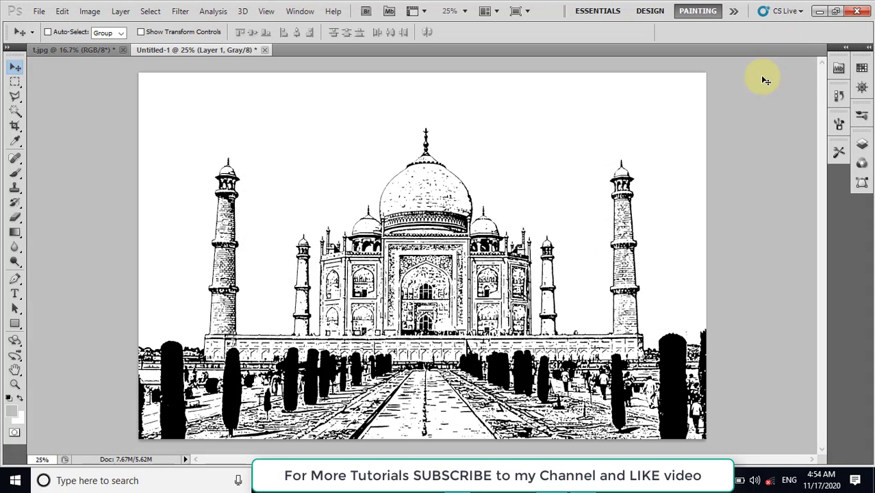
Step: Select every white area with Magic Wand and Similar, delete it to transparency, then pick Move
click(16, 111)
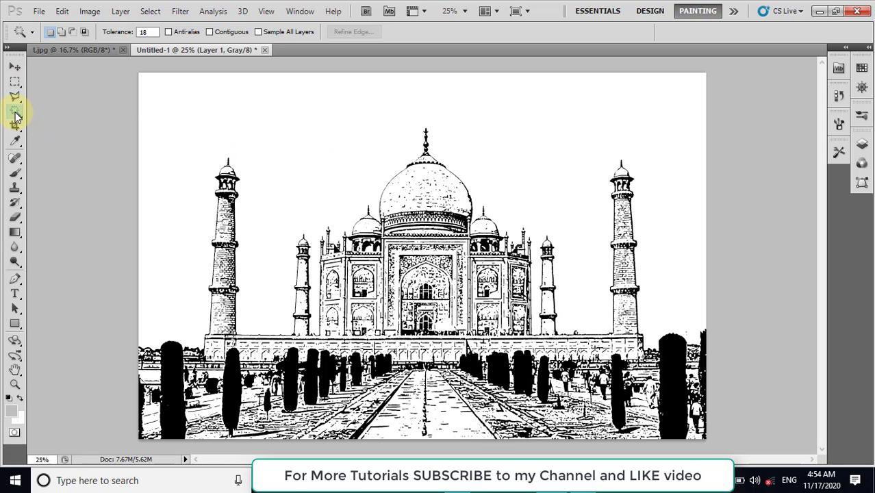
click(273, 119)
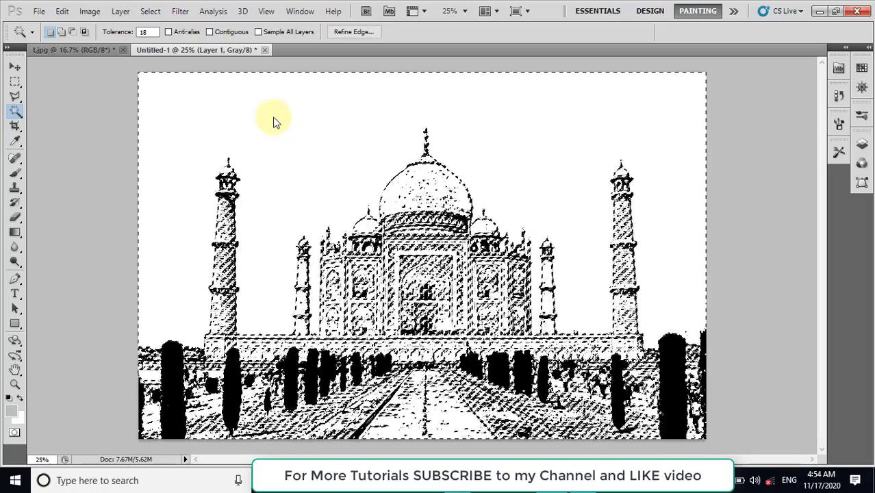
click(150, 11)
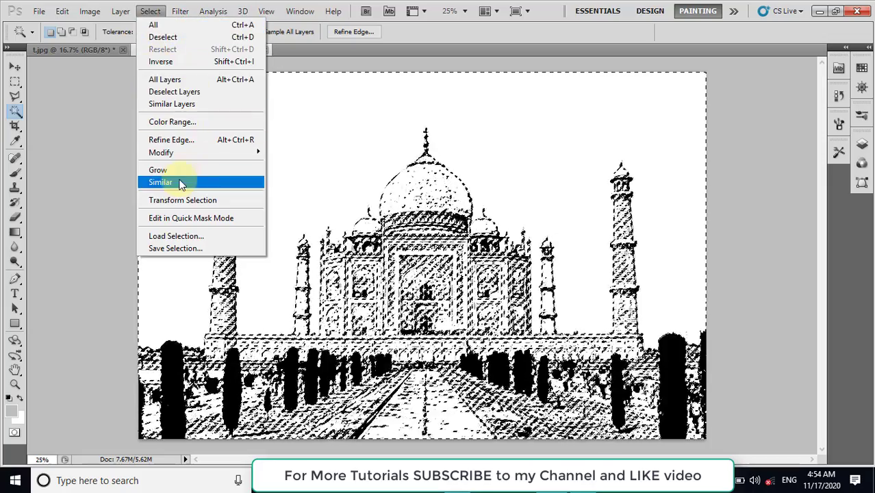
click(175, 182)
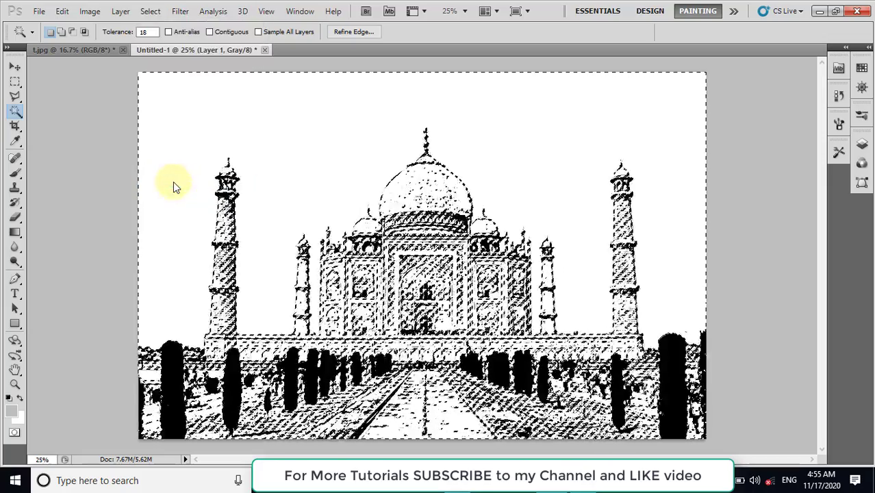
key(Delete)
key(ctrl+d)
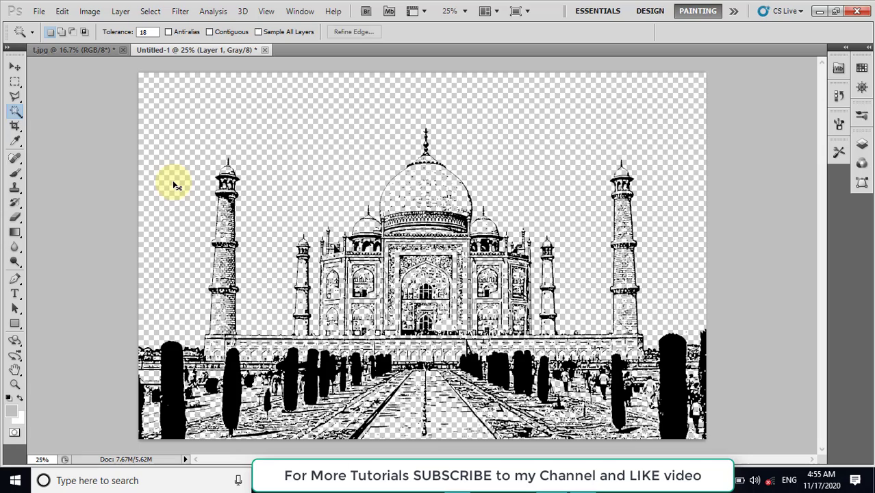
click(15, 66)
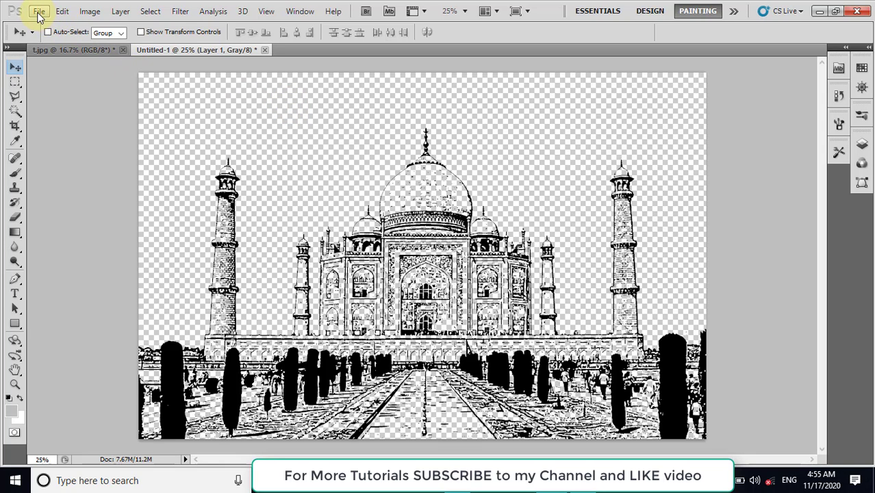
Step: Save the artwork as image.png in a new Desktop folder named Engrave
click(39, 14)
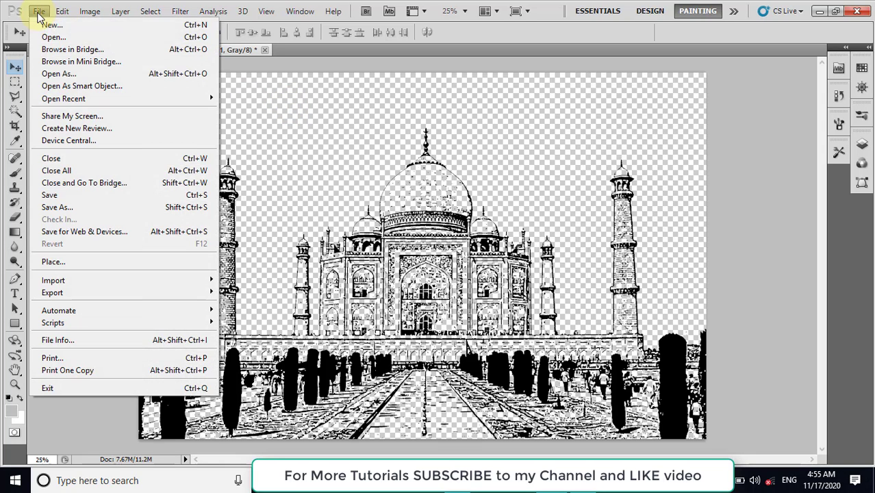
click(58, 197)
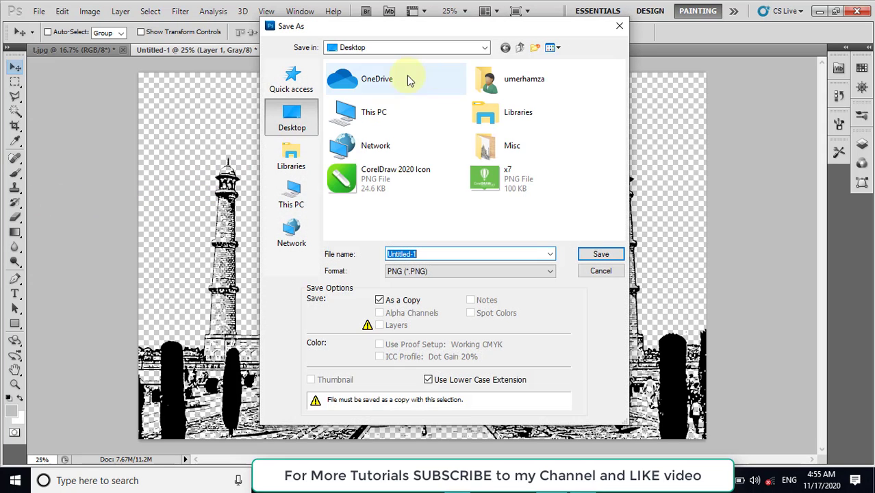
click(539, 49)
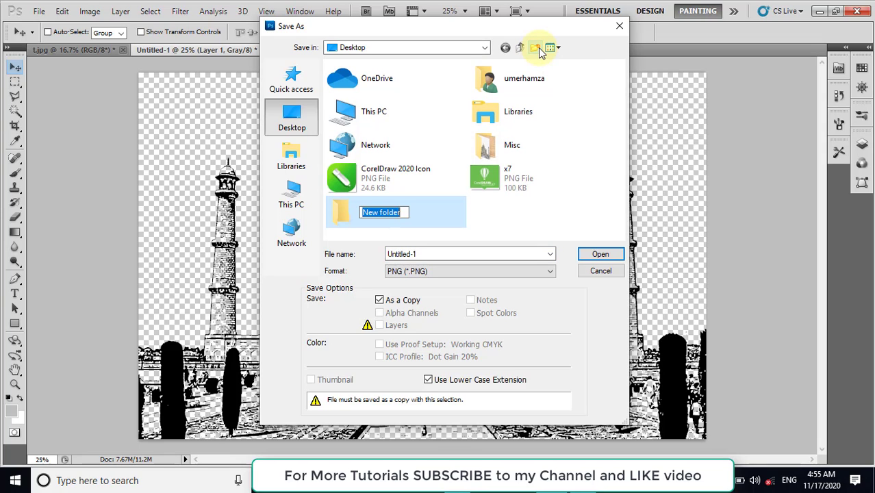
text(Engrave)
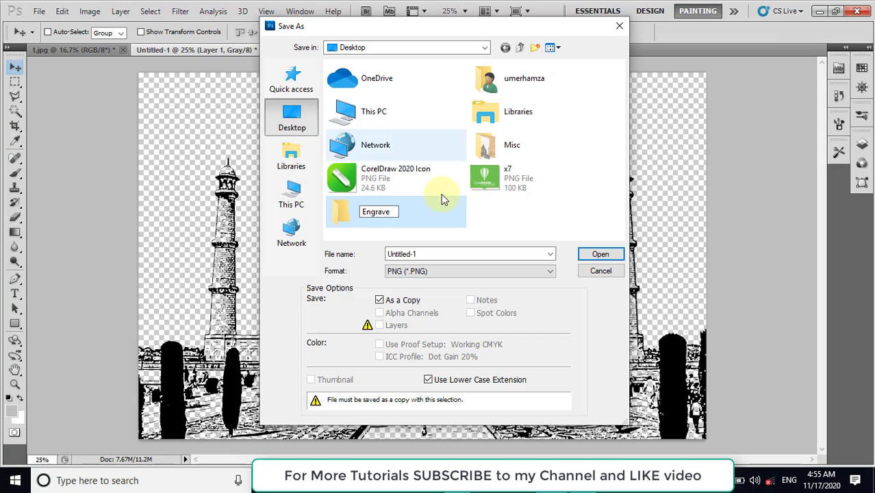
double_click(346, 219)
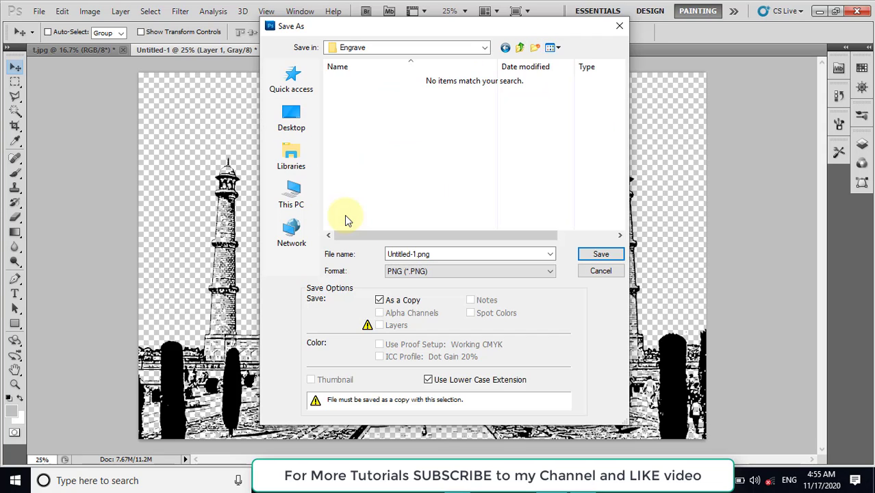
click(451, 254)
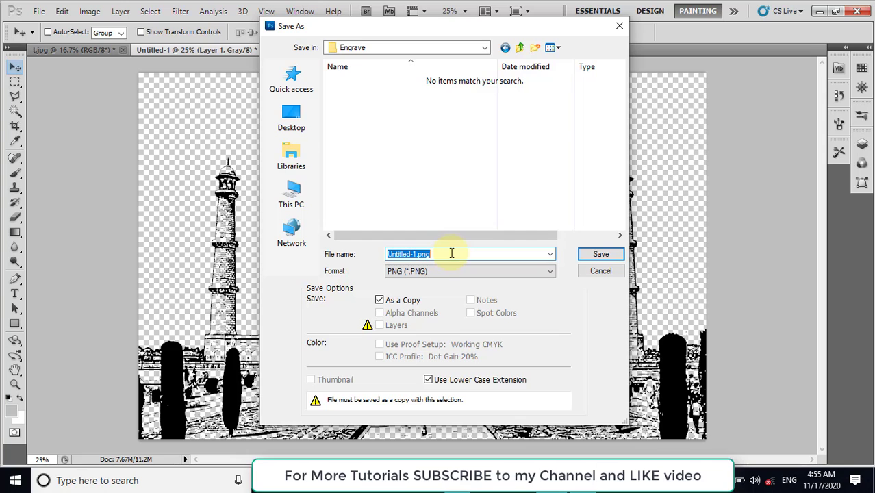
key(BackSpace)
click(613, 255)
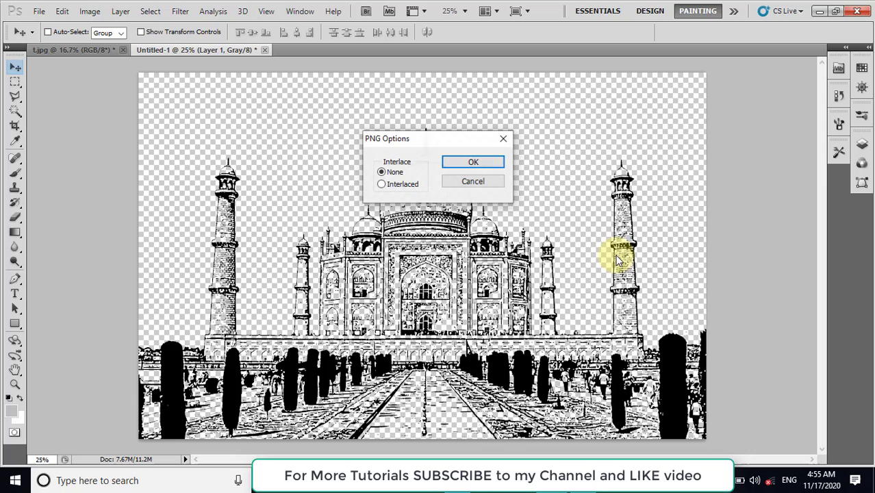
click(474, 163)
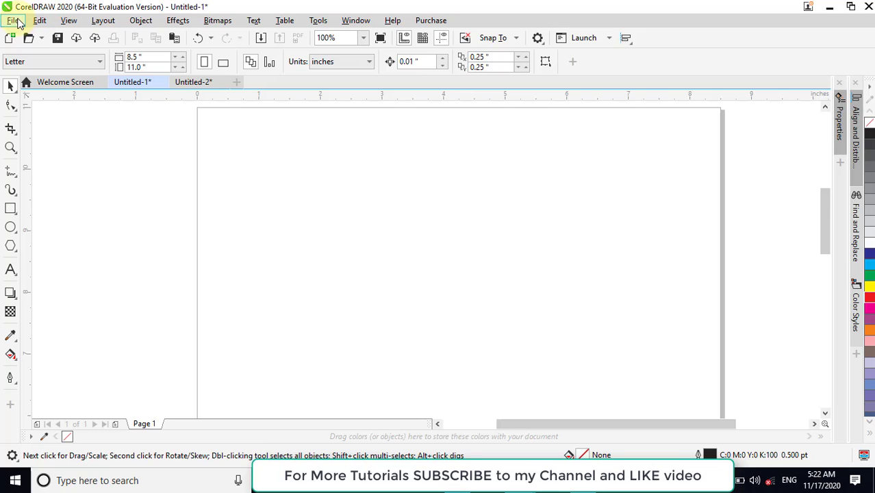
Step: Import image.png from Desktop\Engrave and place it on the page
click(12, 20)
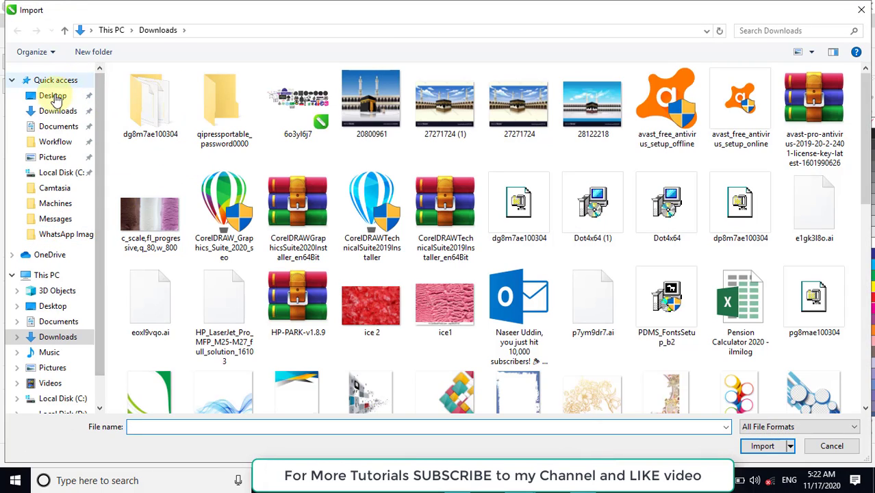
click(57, 96)
double_click(165, 117)
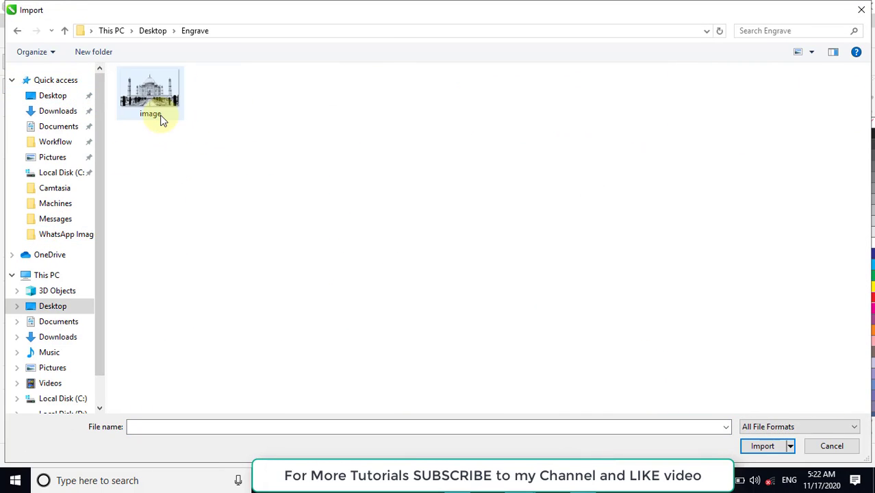
click(163, 116)
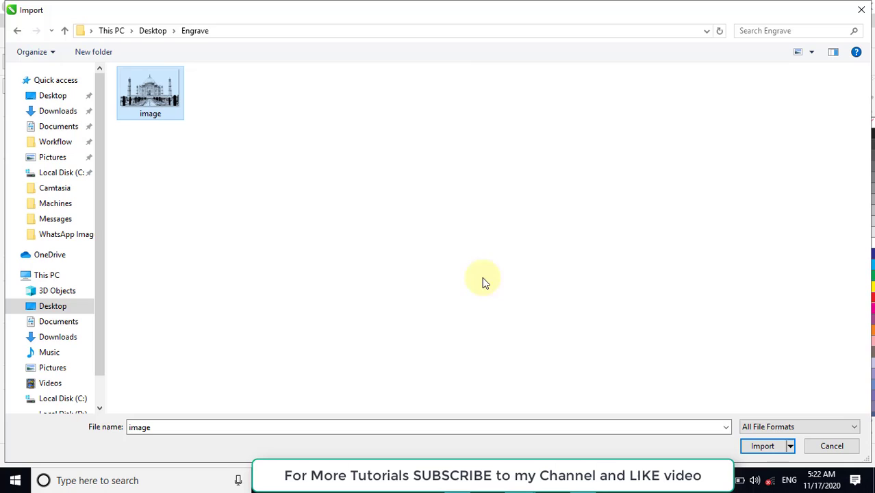
click(754, 449)
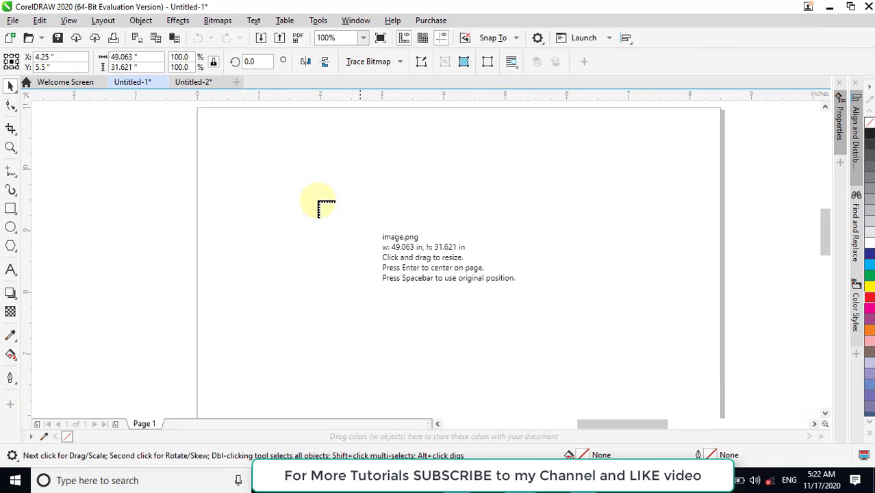
click(252, 165)
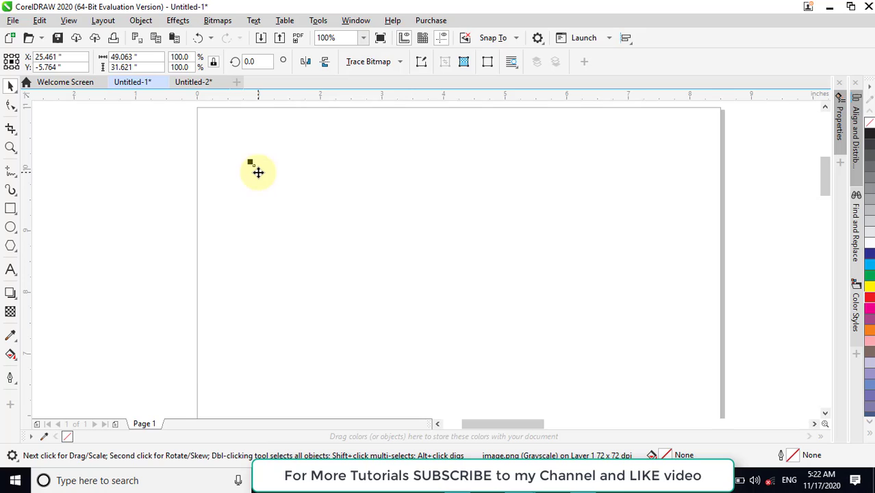
Step: Scale the imported image down to about 6.167 × 3.975 in and reselect it
key(F4)
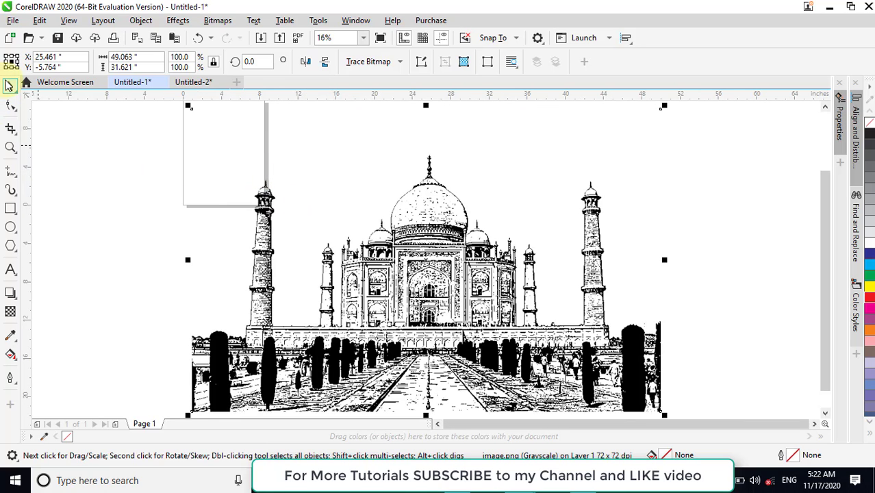
drag(664, 414, 335, 150)
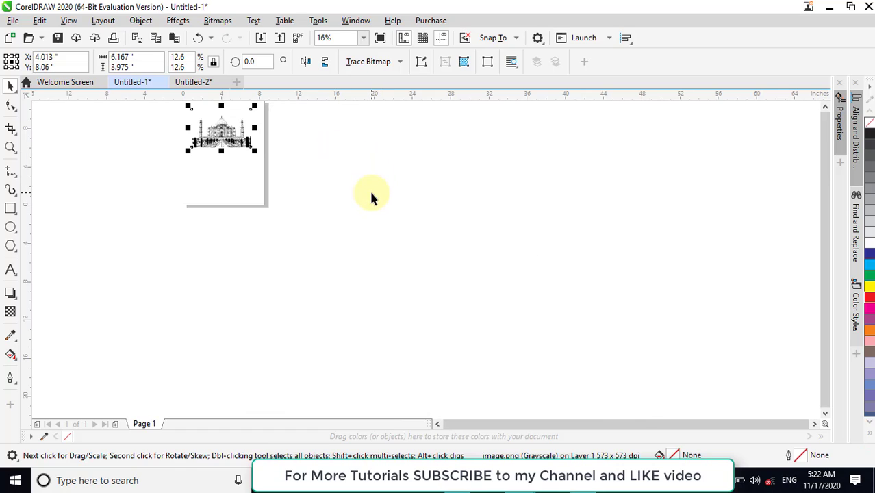
key(F4)
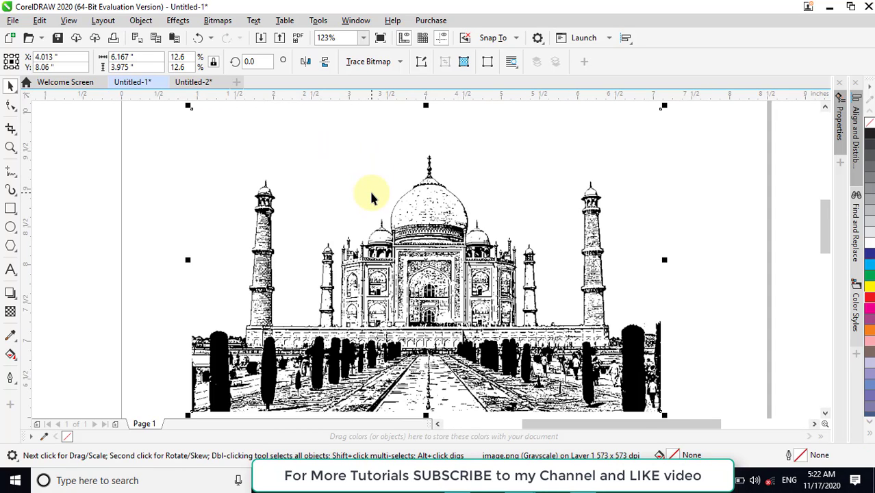
click(740, 272)
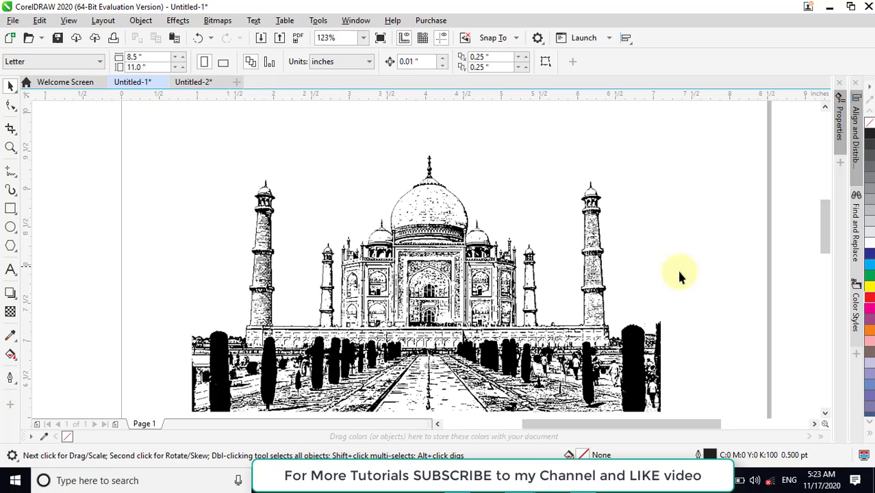
click(591, 275)
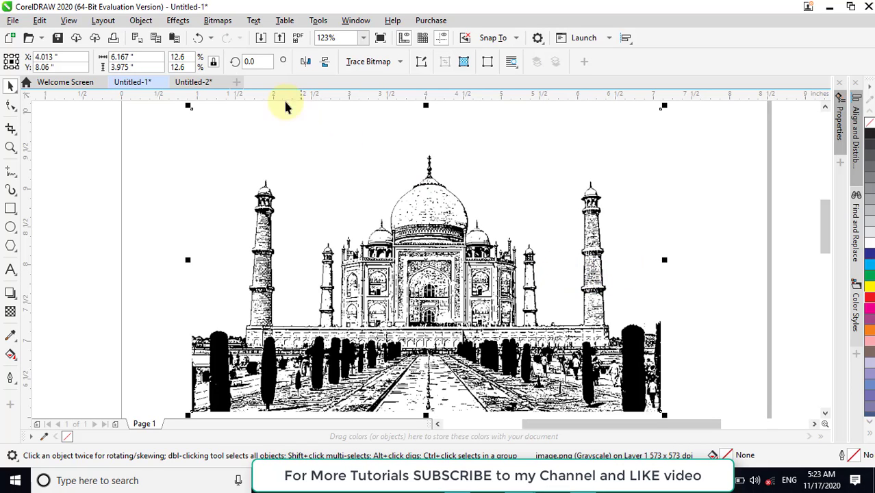
Step: Convert the image to a 300 dpi Grayscale (8-bit) bitmap with transparent background, then reselect it
click(217, 21)
click(226, 37)
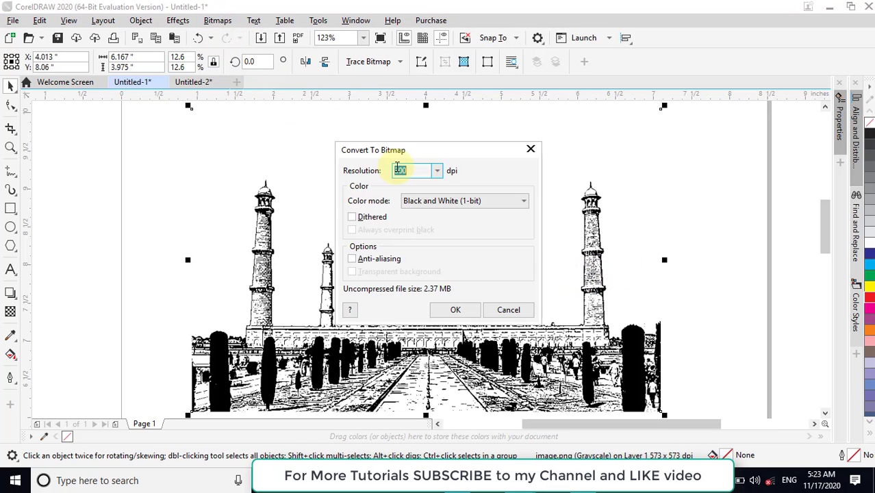
click(457, 201)
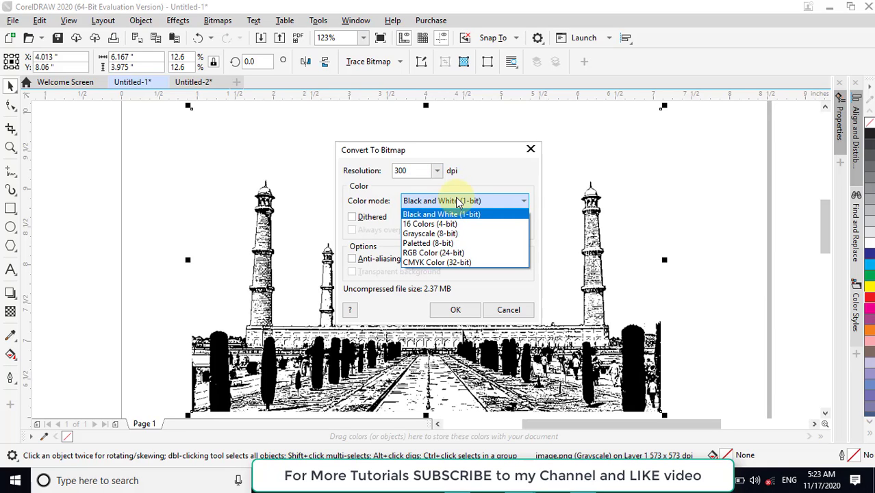
click(458, 200)
click(457, 201)
click(430, 233)
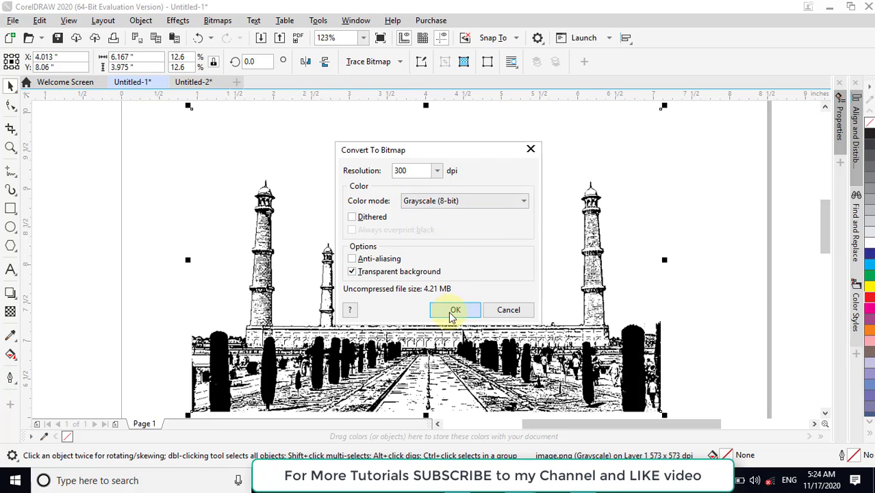
click(455, 310)
click(699, 231)
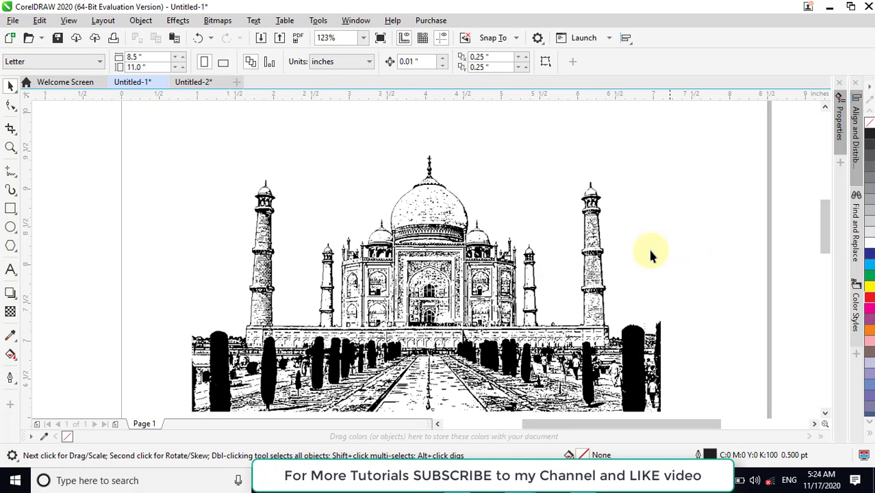
click(589, 264)
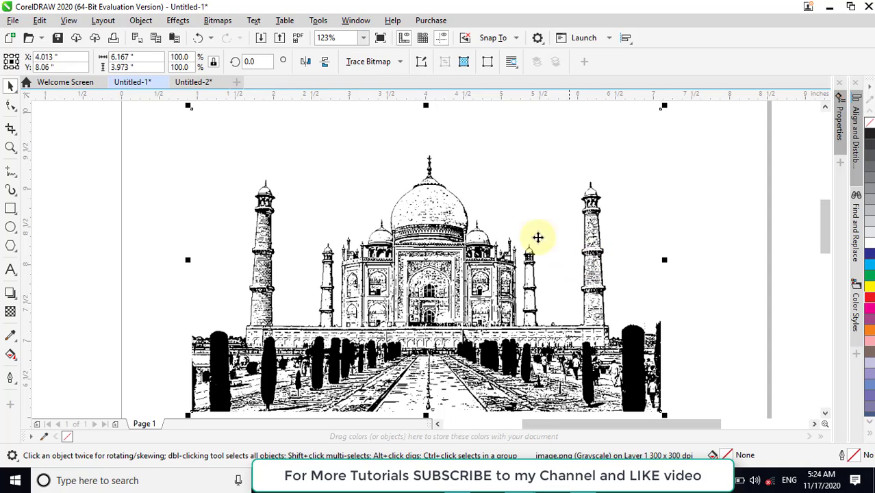
Step: Trace the bitmap as an Outline Trace Detailed Logo with Remove set to None and Detail 100
click(376, 62)
mouse_move(386, 110)
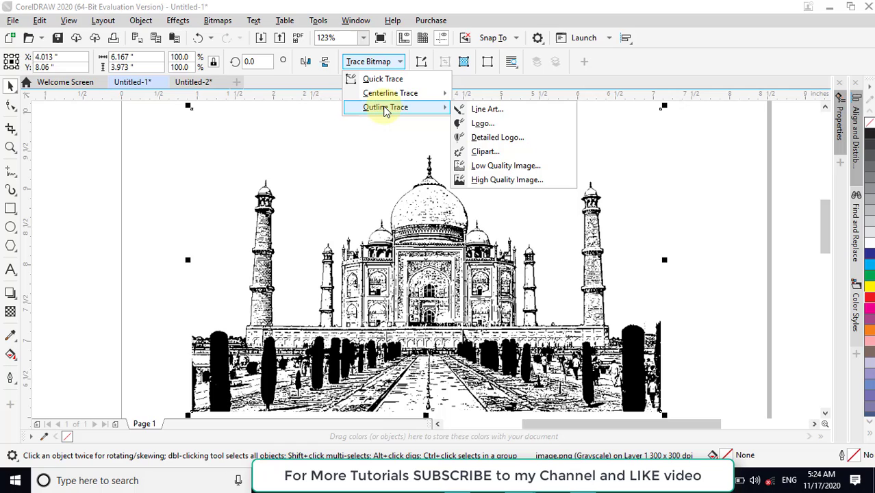
click(494, 140)
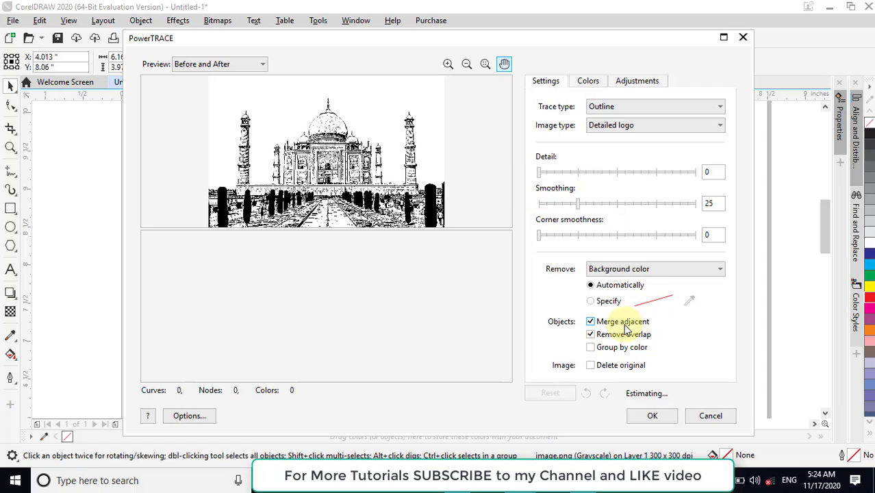
click(616, 269)
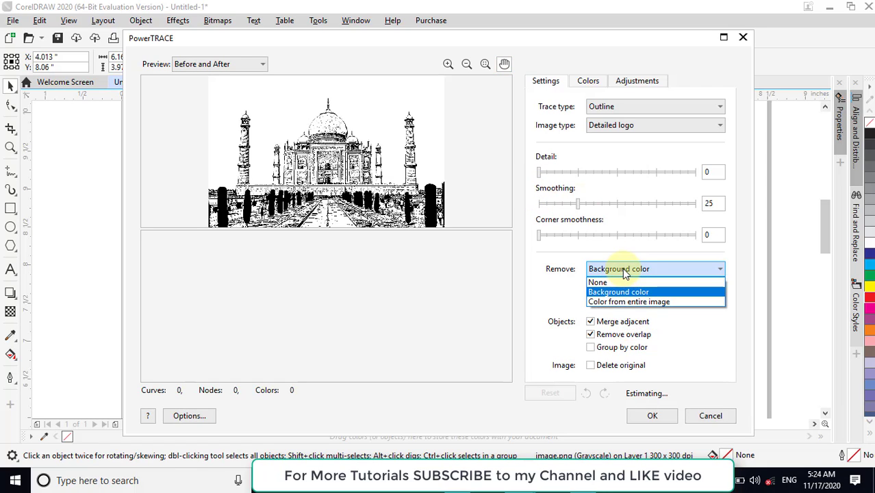
click(605, 283)
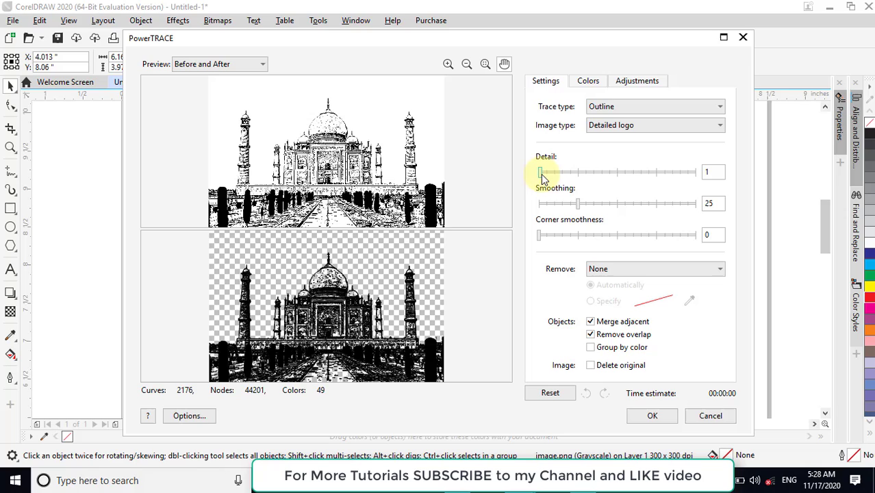
drag(541, 177, 702, 179)
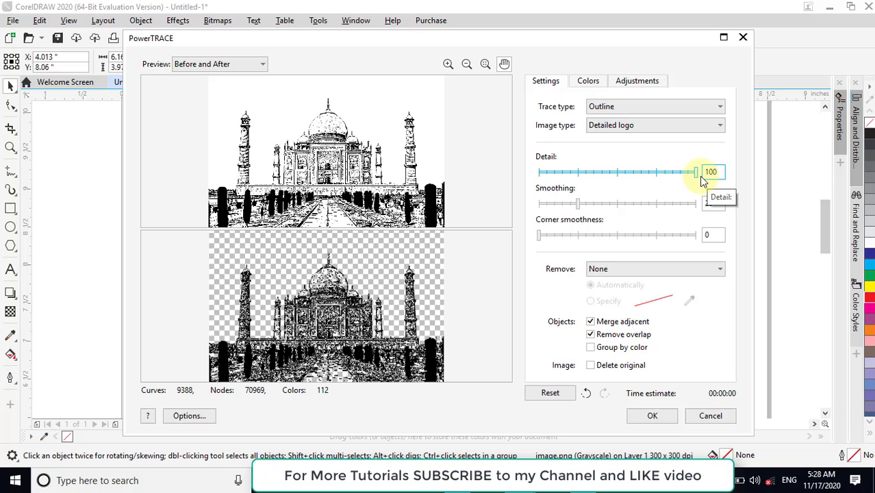
click(653, 417)
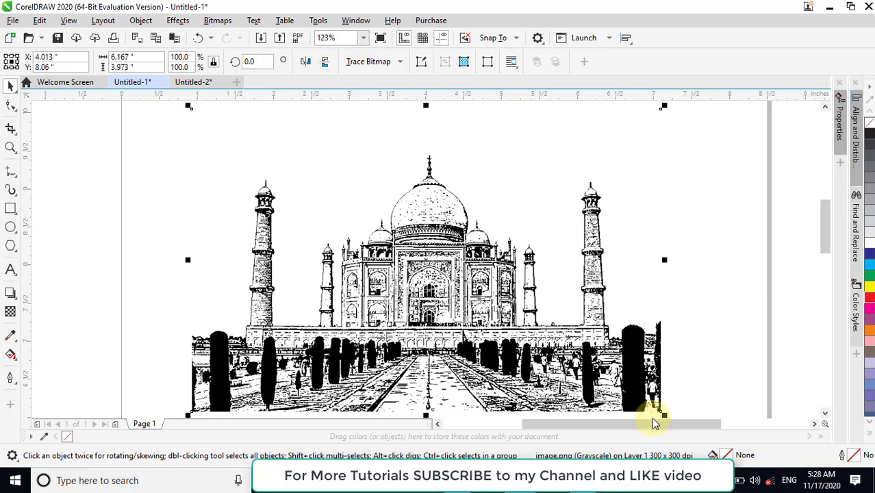
Step: Move the traced Taj Mahal aside, delete the original photo, then return the trace to the page
click(652, 416)
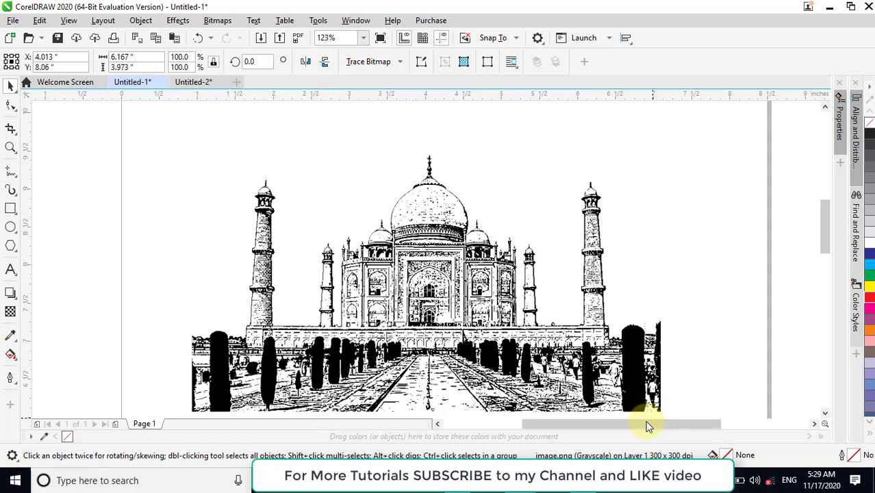
click(645, 418)
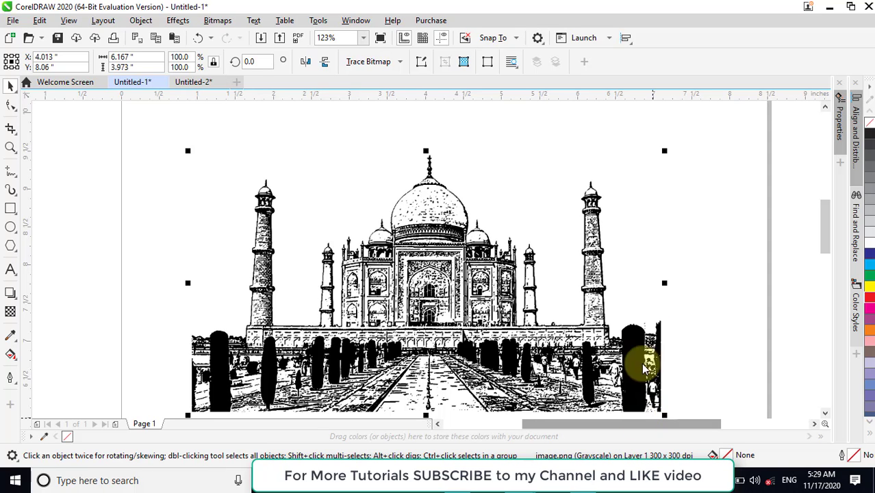
click(690, 285)
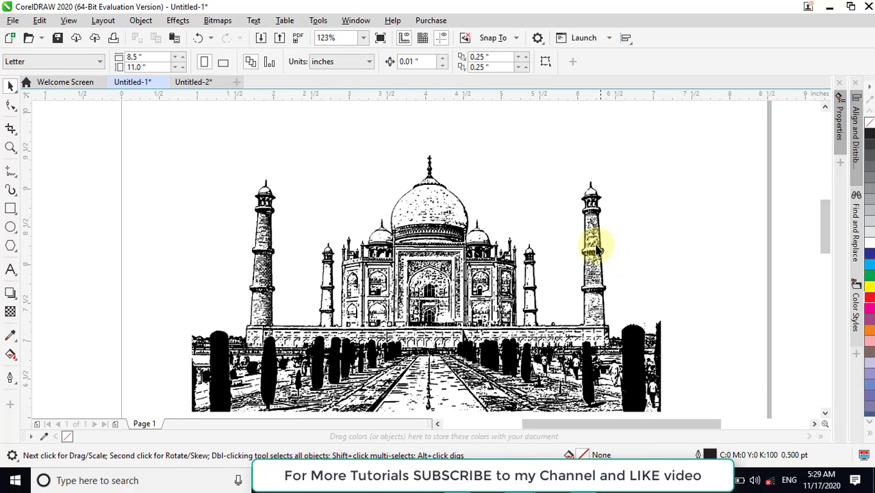
drag(594, 250, 165, 249)
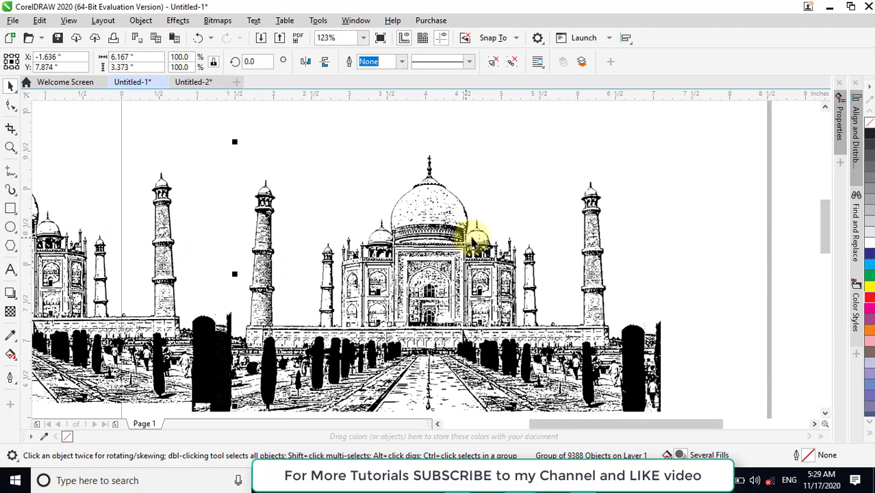
click(482, 253)
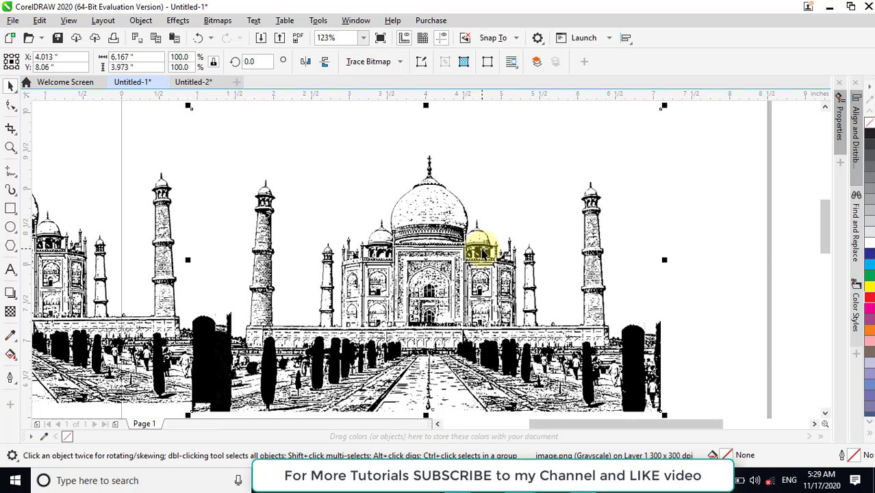
key(Delete)
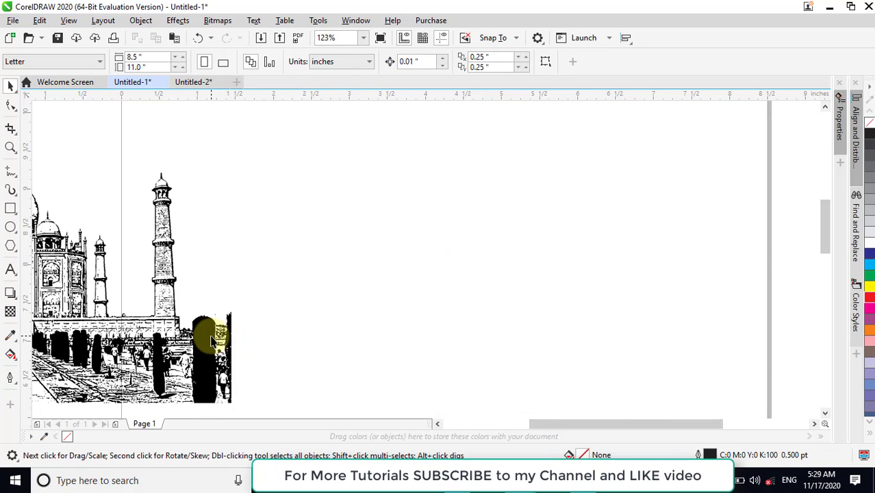
click(596, 303)
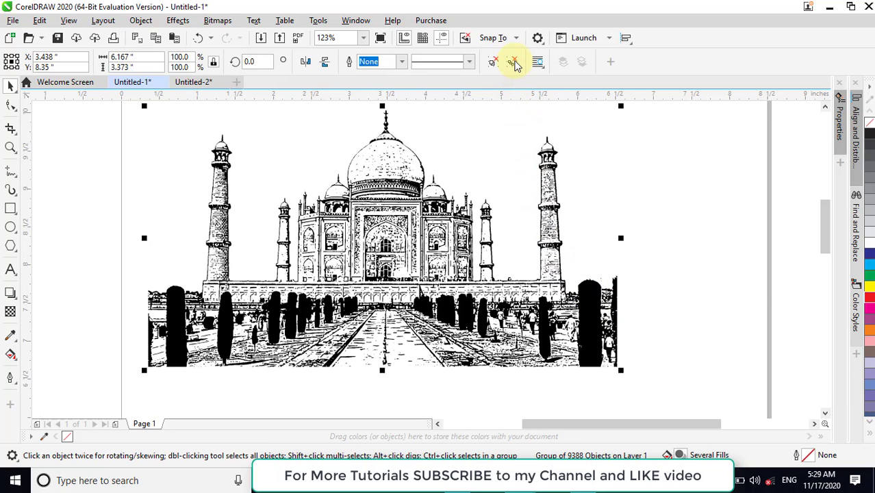
Step: Ungroup all traced pieces, combine them into one curve and fill it black
click(514, 62)
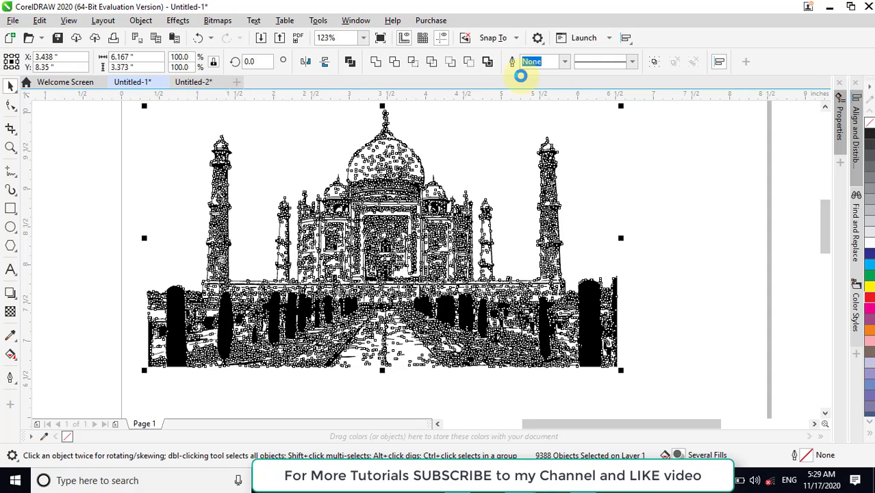
click(350, 62)
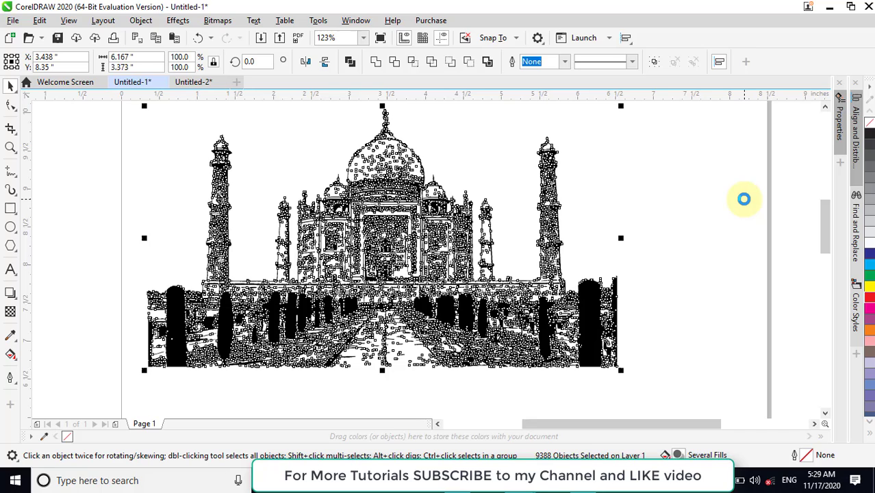
click(744, 200)
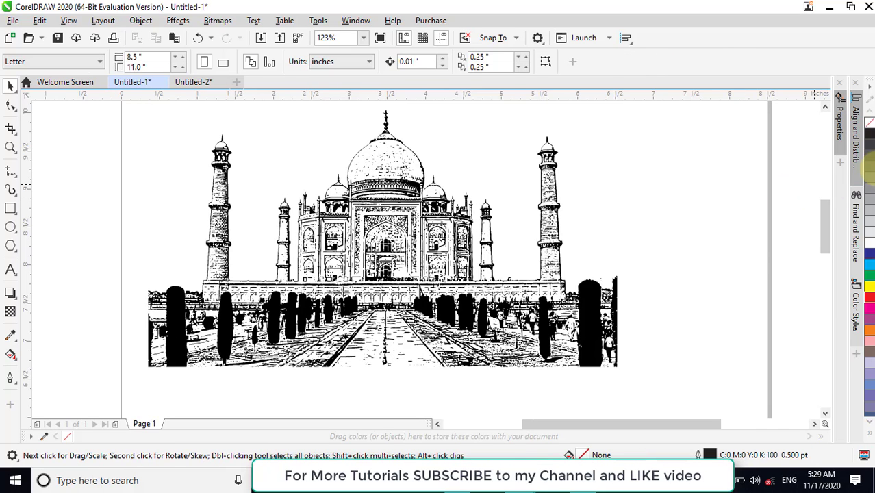
click(551, 197)
click(868, 143)
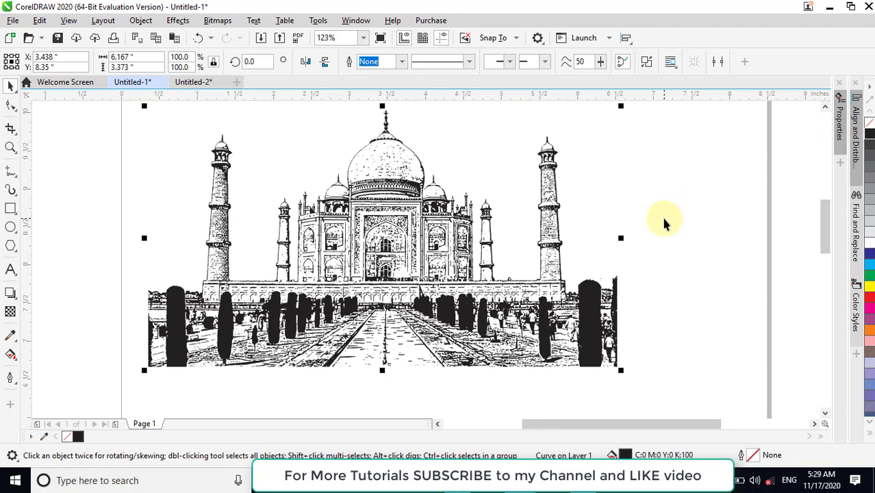
click(665, 221)
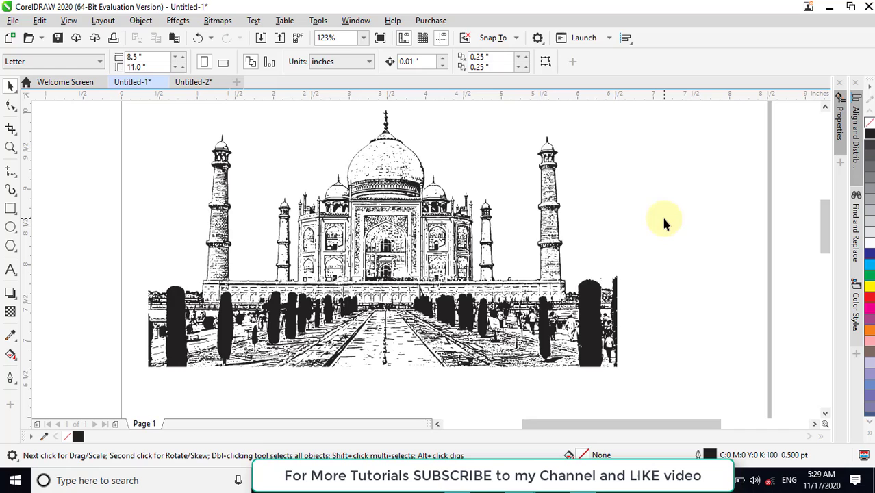
click(548, 206)
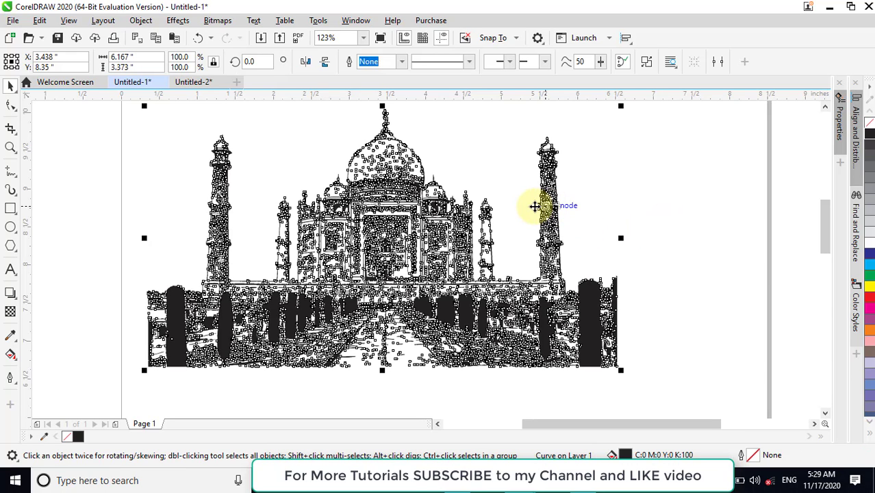
click(563, 327)
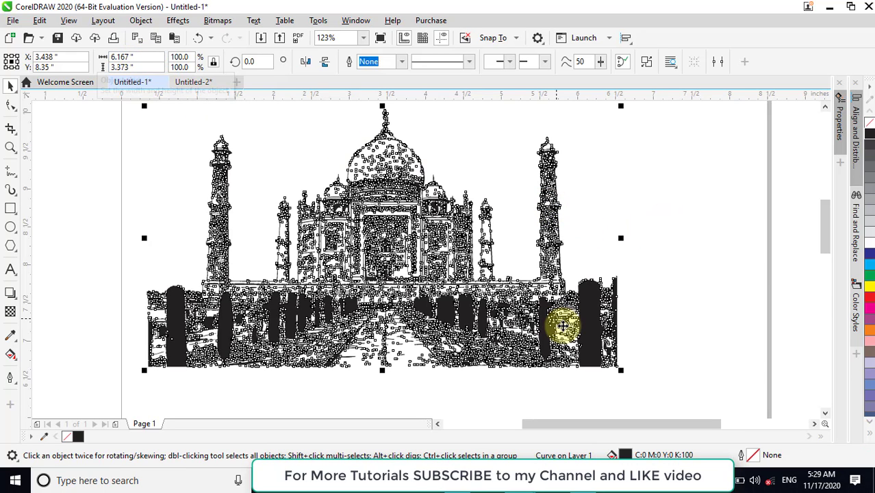
Step: Scale the Taj Mahal curve up to 117.9%, about 7.27 × 3.977 inches
scroll(563, 326, down, 2)
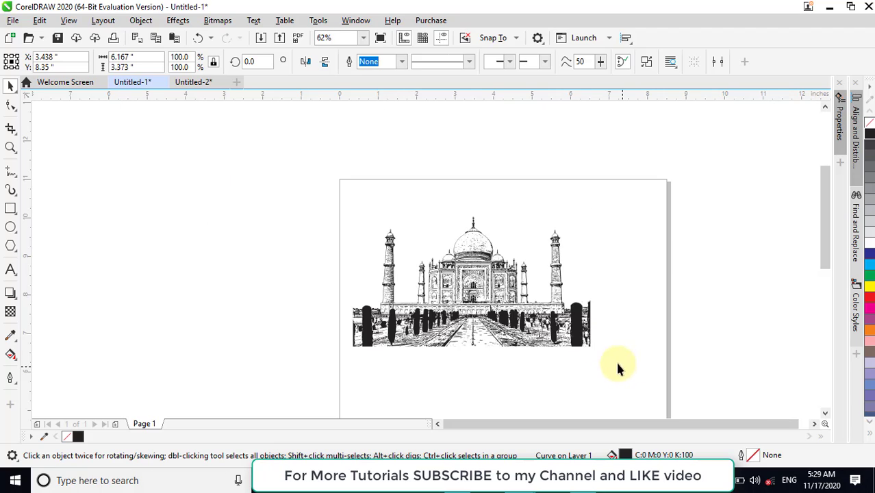
click(579, 331)
click(598, 350)
drag(597, 350, 635, 378)
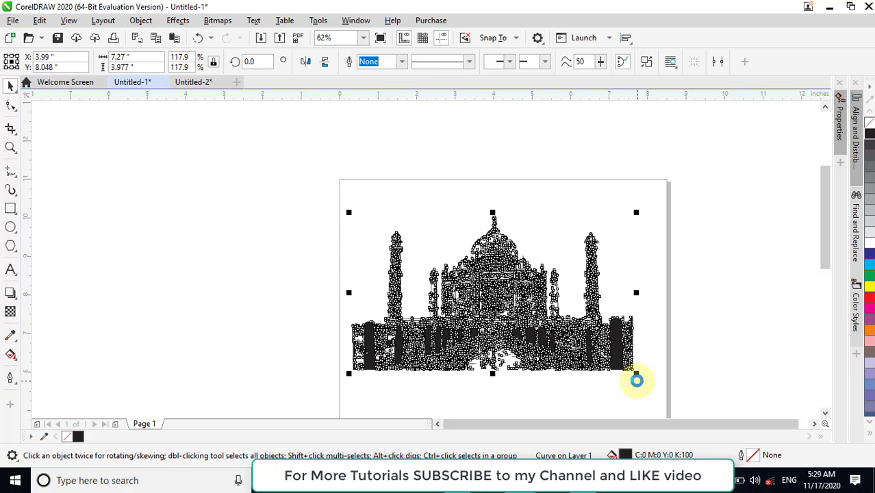
Step: Start exporting the drawing to the Desktop under the file name Taj
click(12, 20)
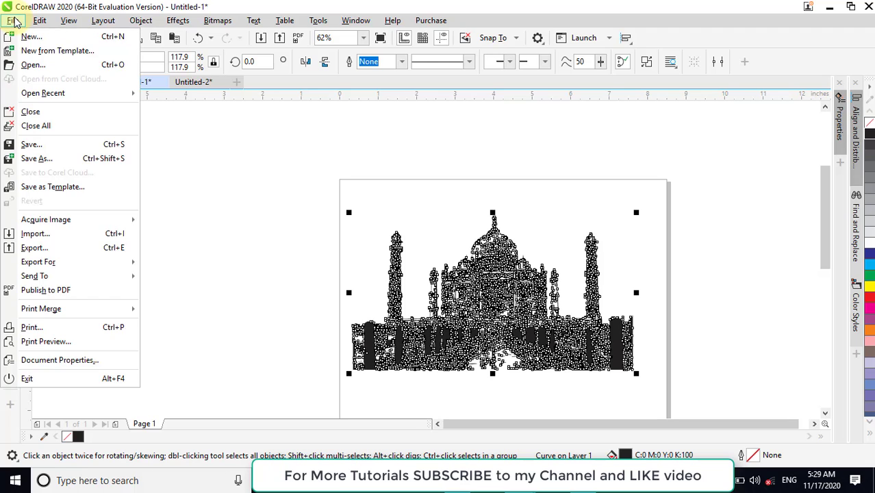
click(41, 248)
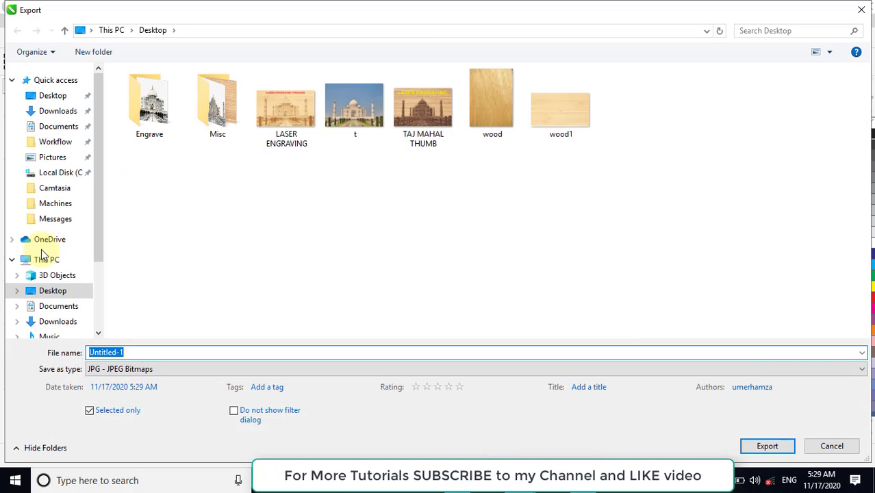
click(49, 96)
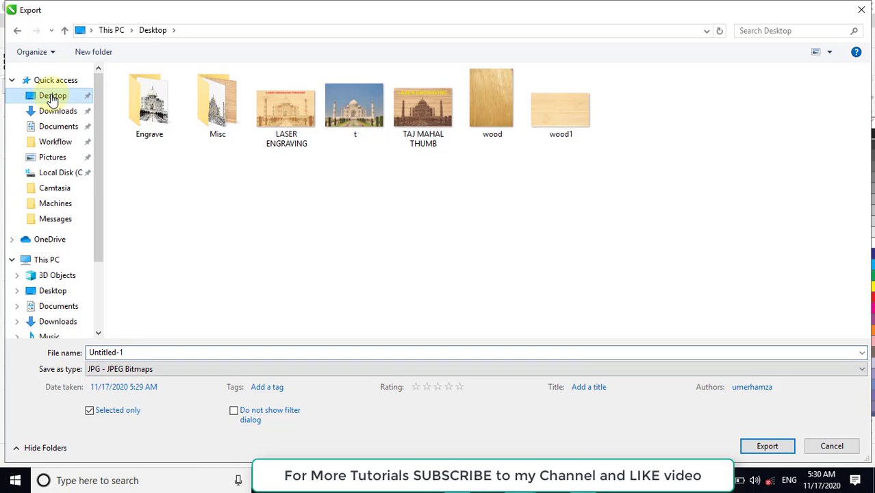
click(137, 355)
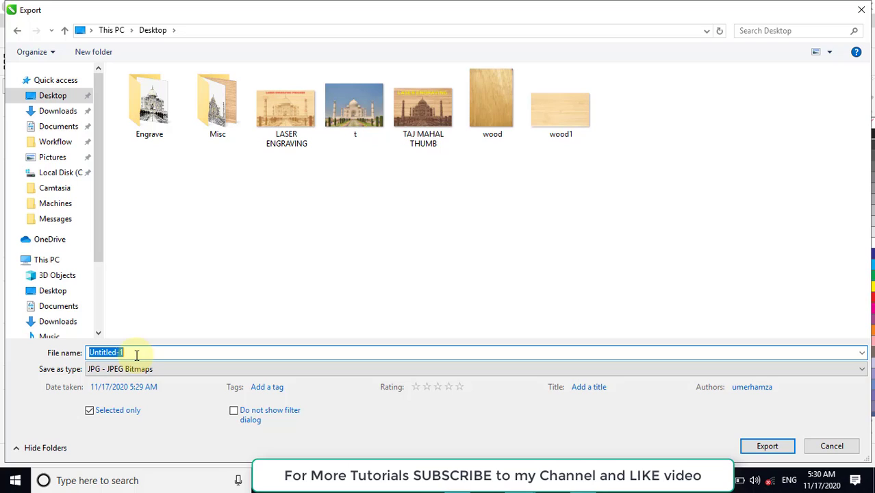
text(tAJ)
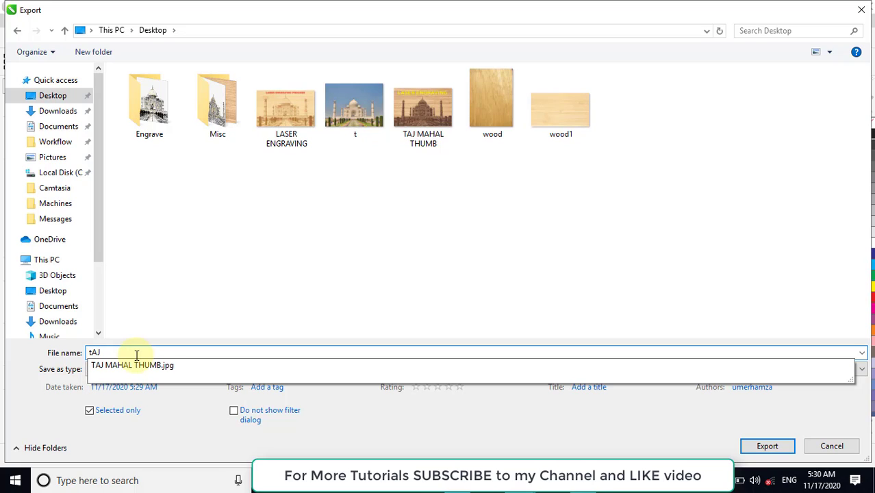
key(BackSpace)
key(BackSpace)
text(Taj)
click(176, 398)
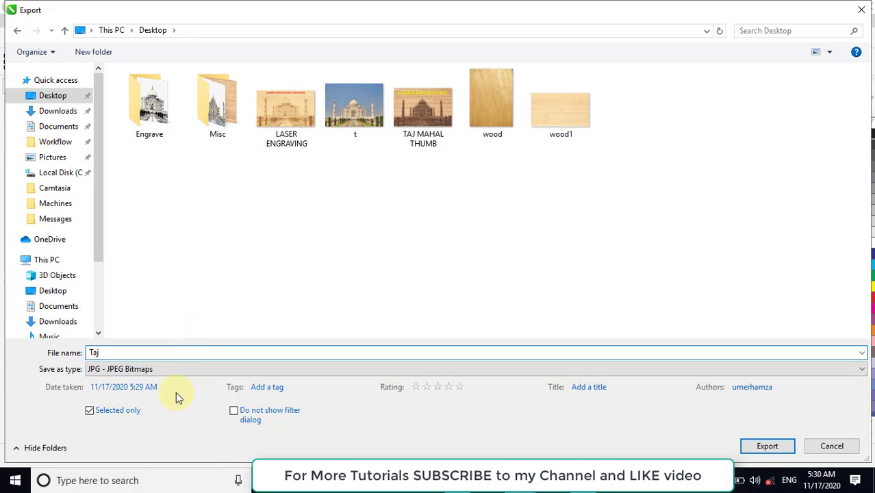
Step: Export it as PLT - HPGL Plotter File, accepting the default HPGL export settings
click(153, 370)
key(p)
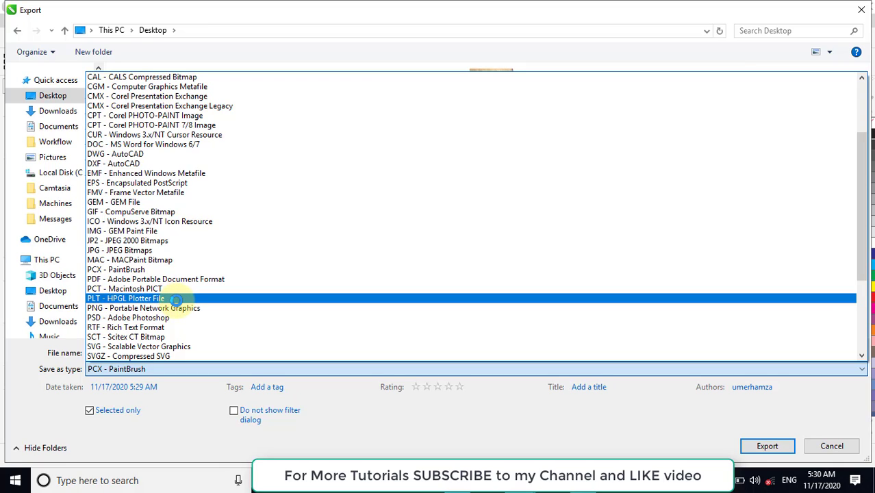
click(176, 299)
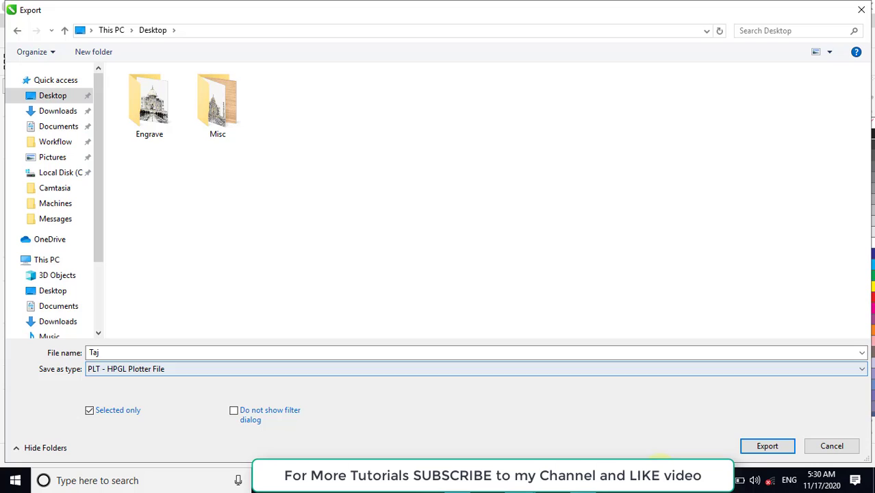
click(770, 446)
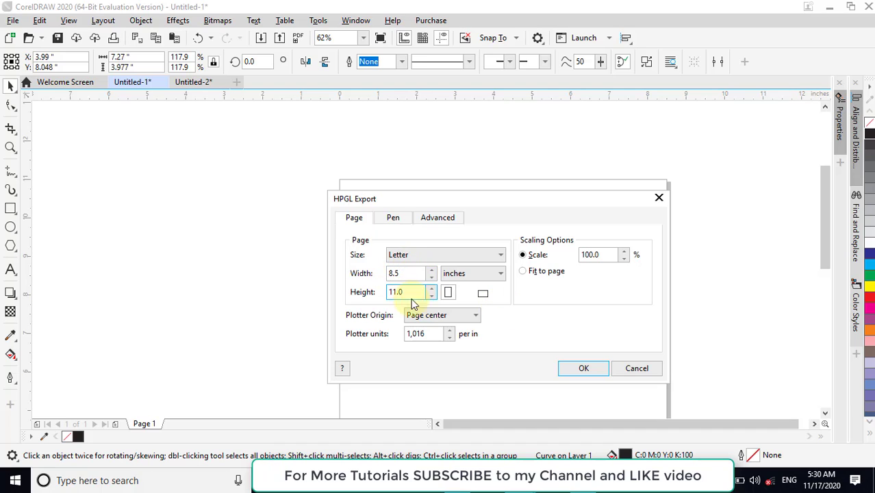
click(583, 368)
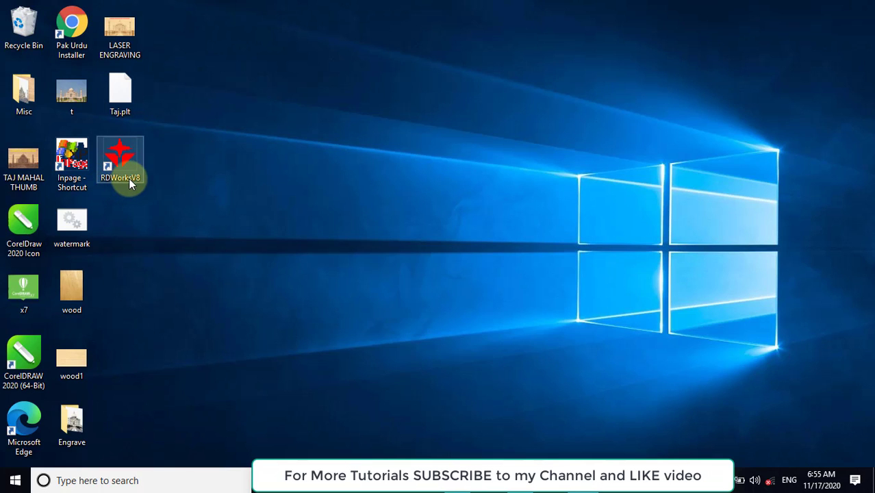
Step: Launch RDWorks V8 from its Desktop shortcut
double_click(122, 164)
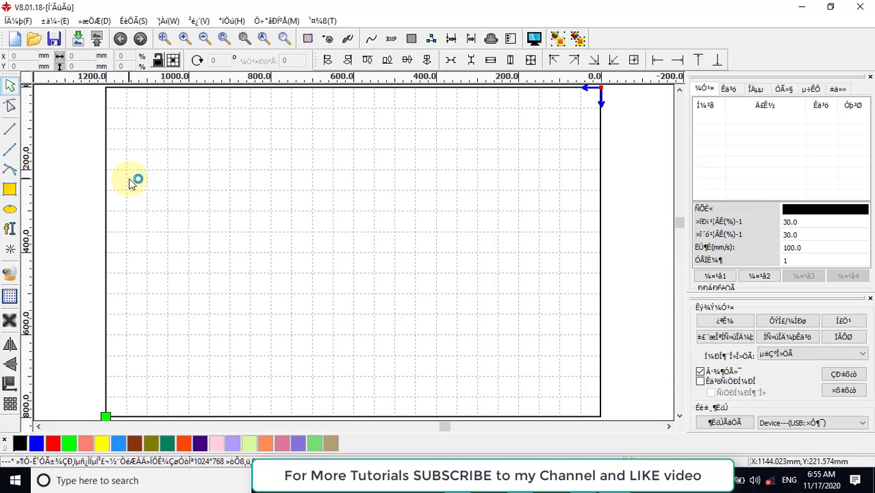
Step: Import Taj.plt from the Desktop so the Taj Mahal appears as red outlines
click(79, 42)
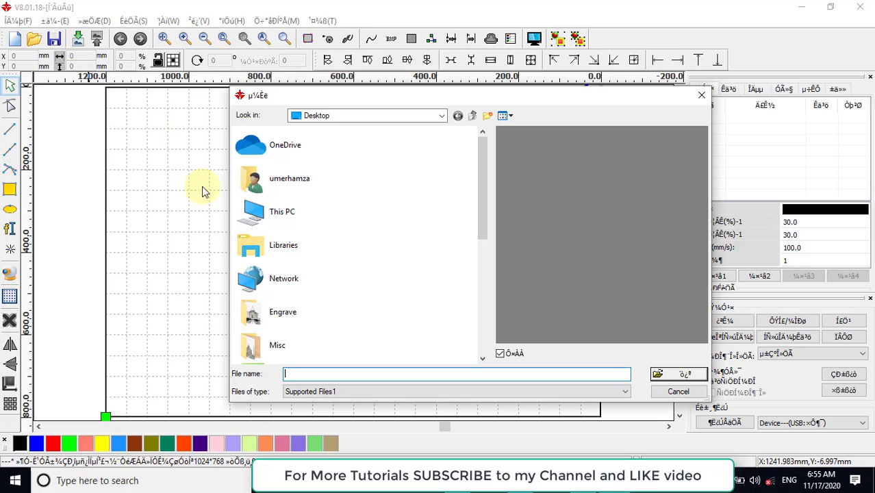
scroll(286, 247, down, 10)
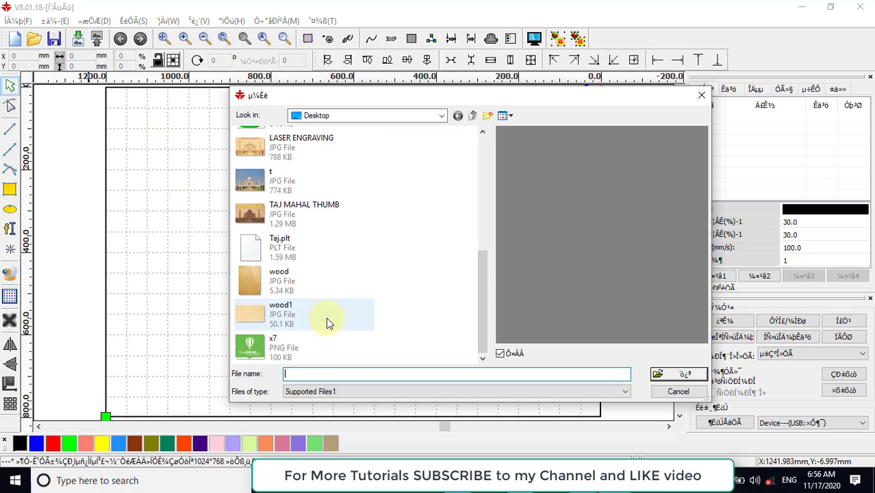
click(281, 252)
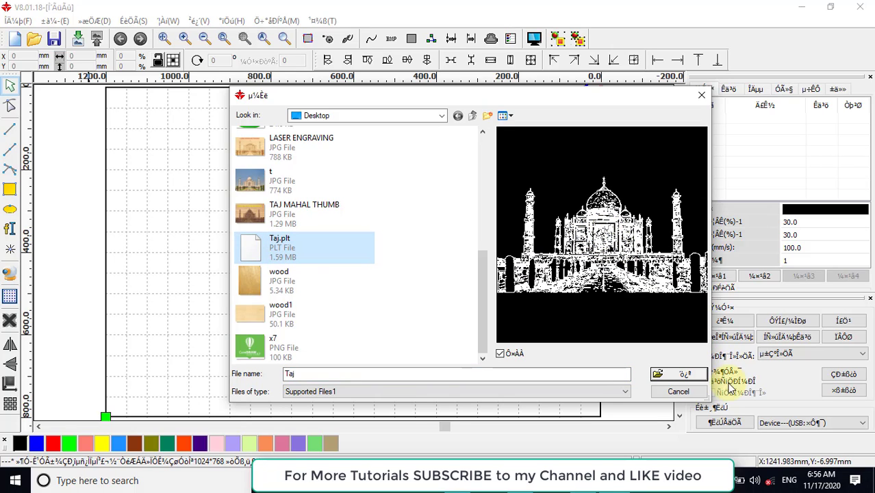
click(688, 374)
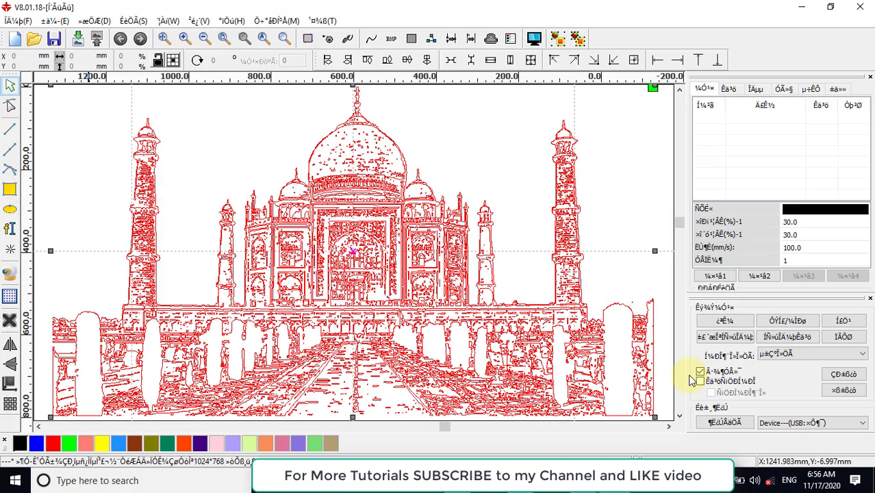